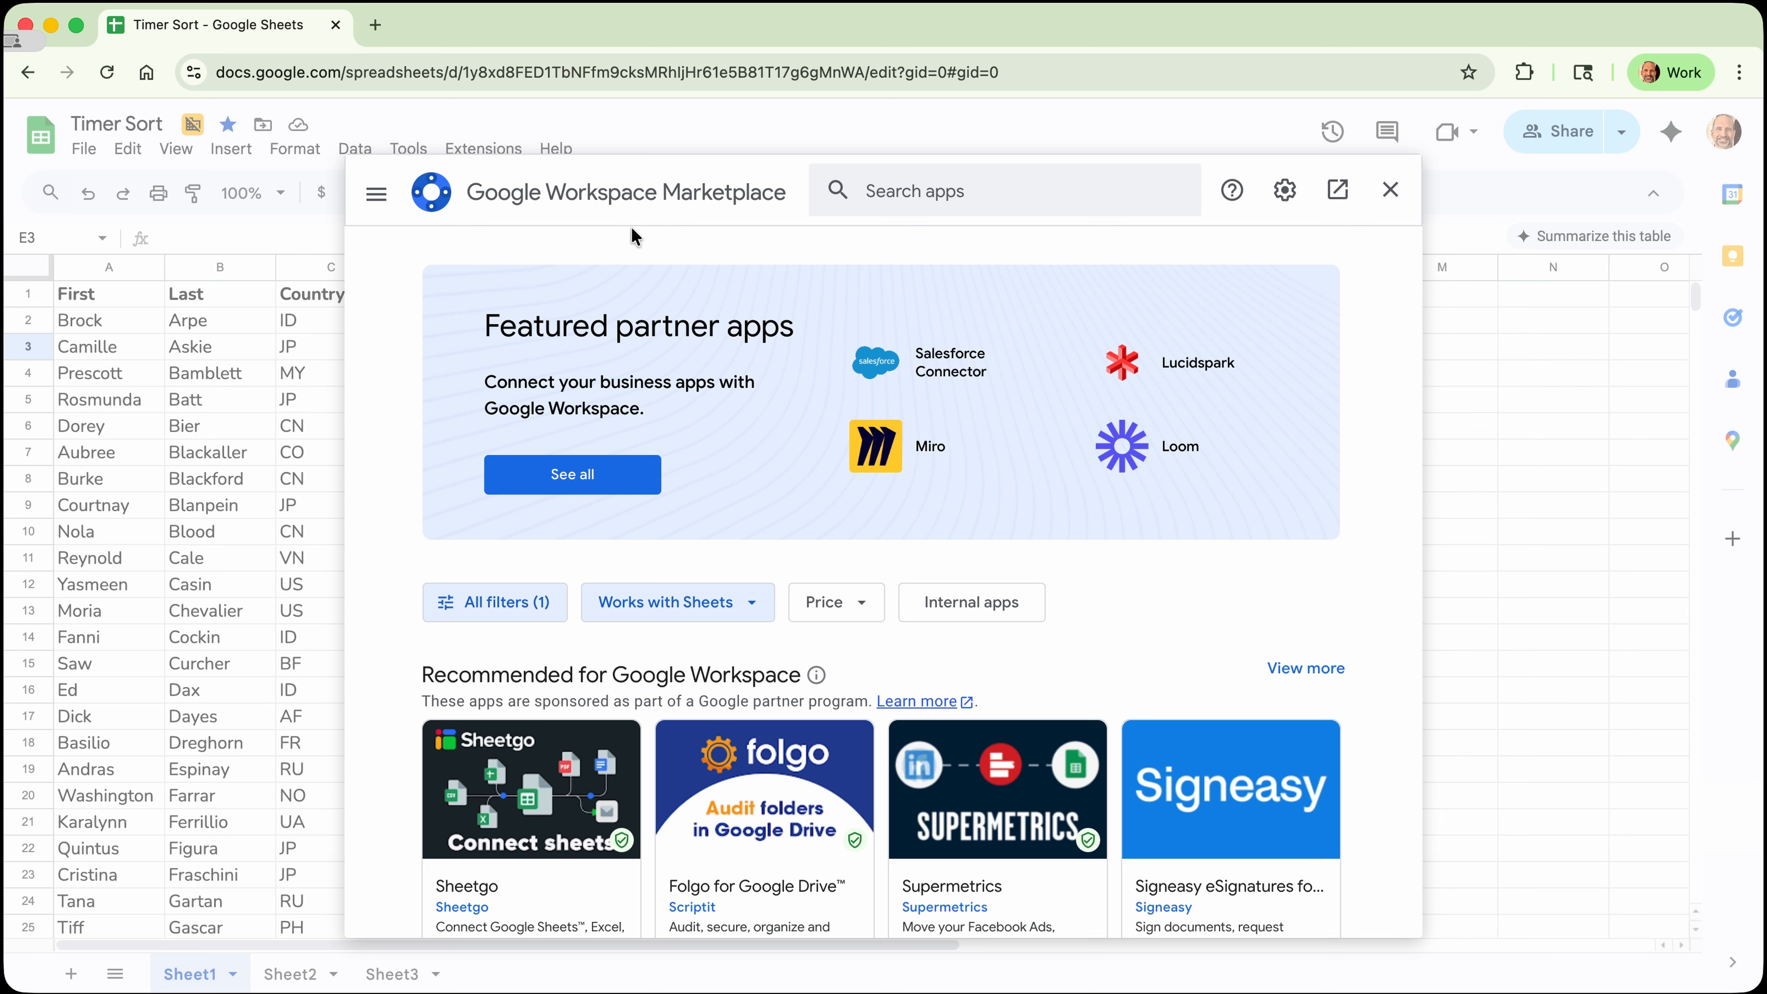
Search the Google Workspace Marketplace for the Timer Sort add-on.
left_click(909, 192)
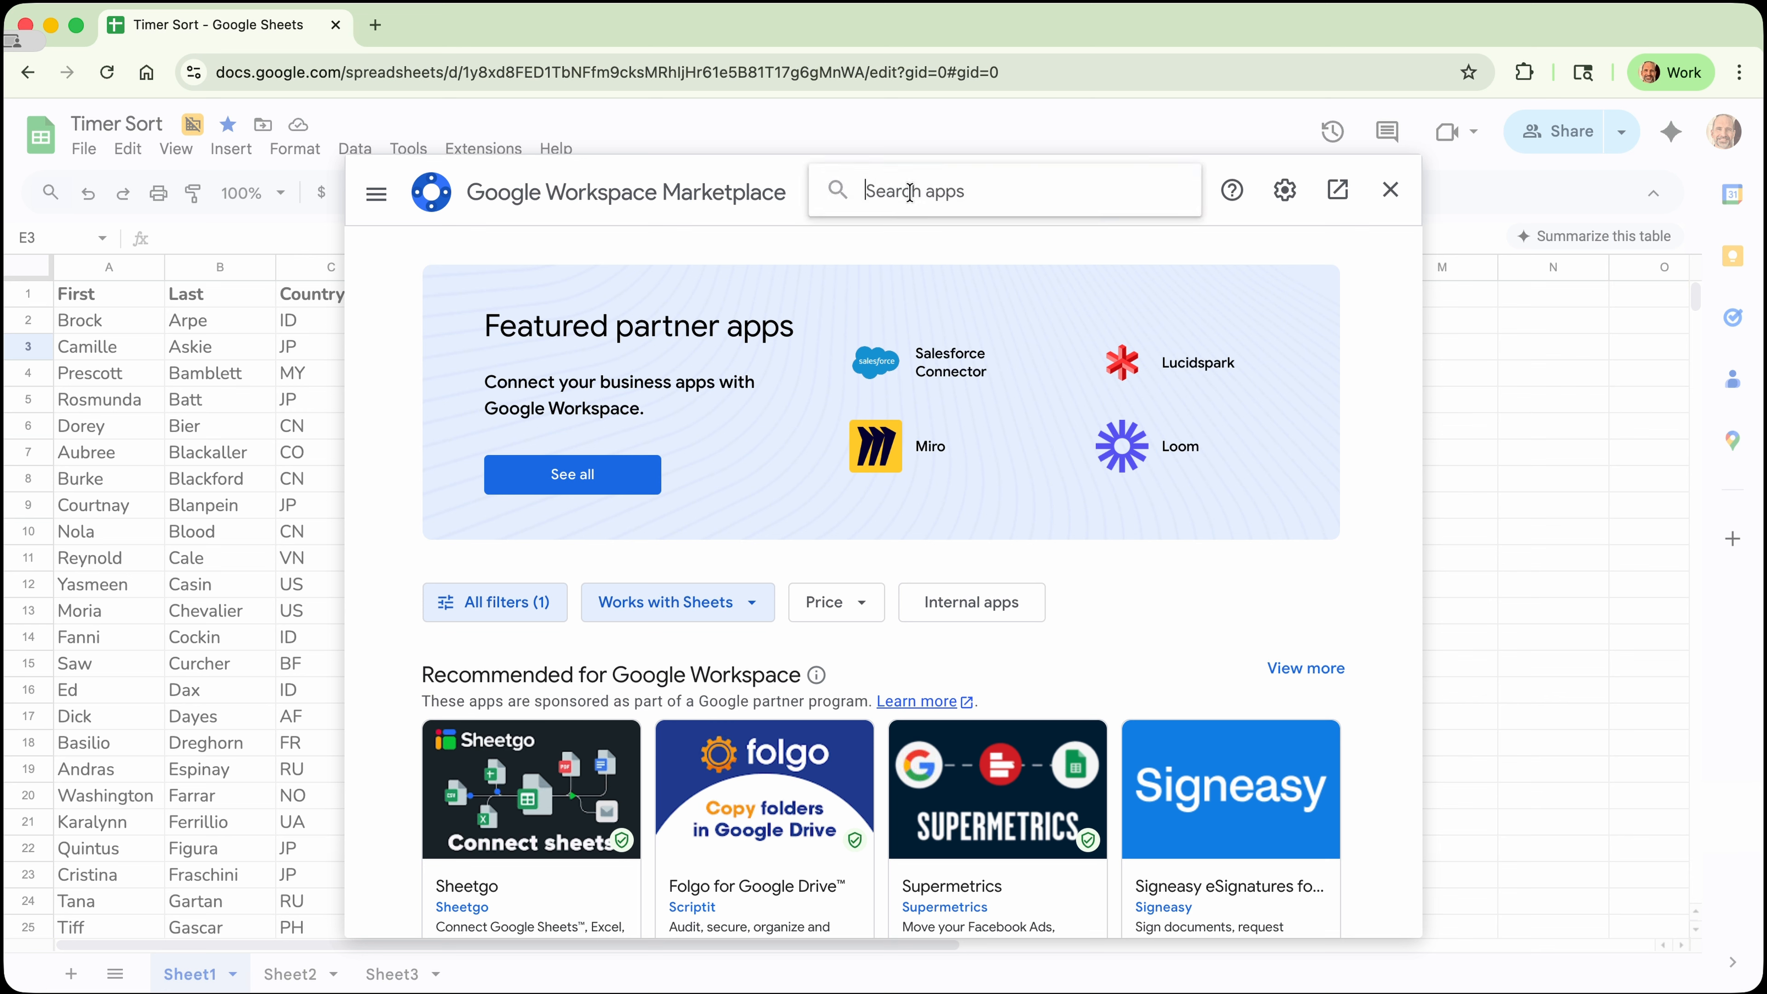
type("timer sort")
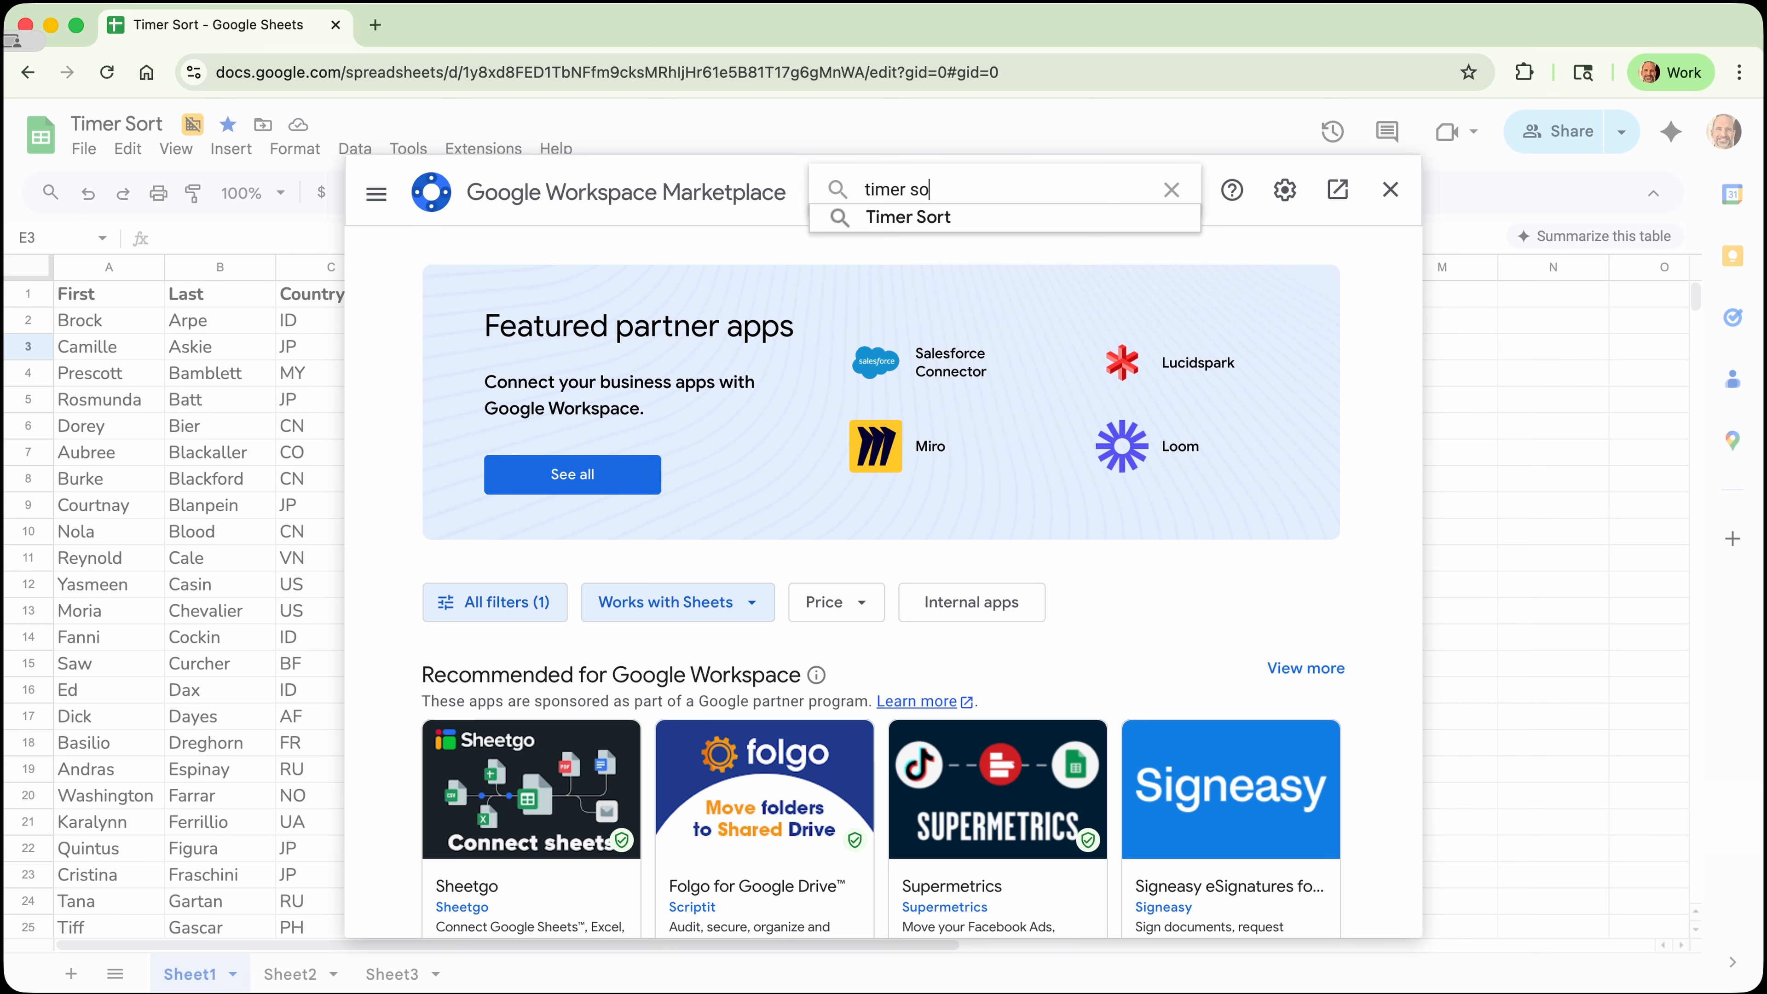
left_click(916, 217)
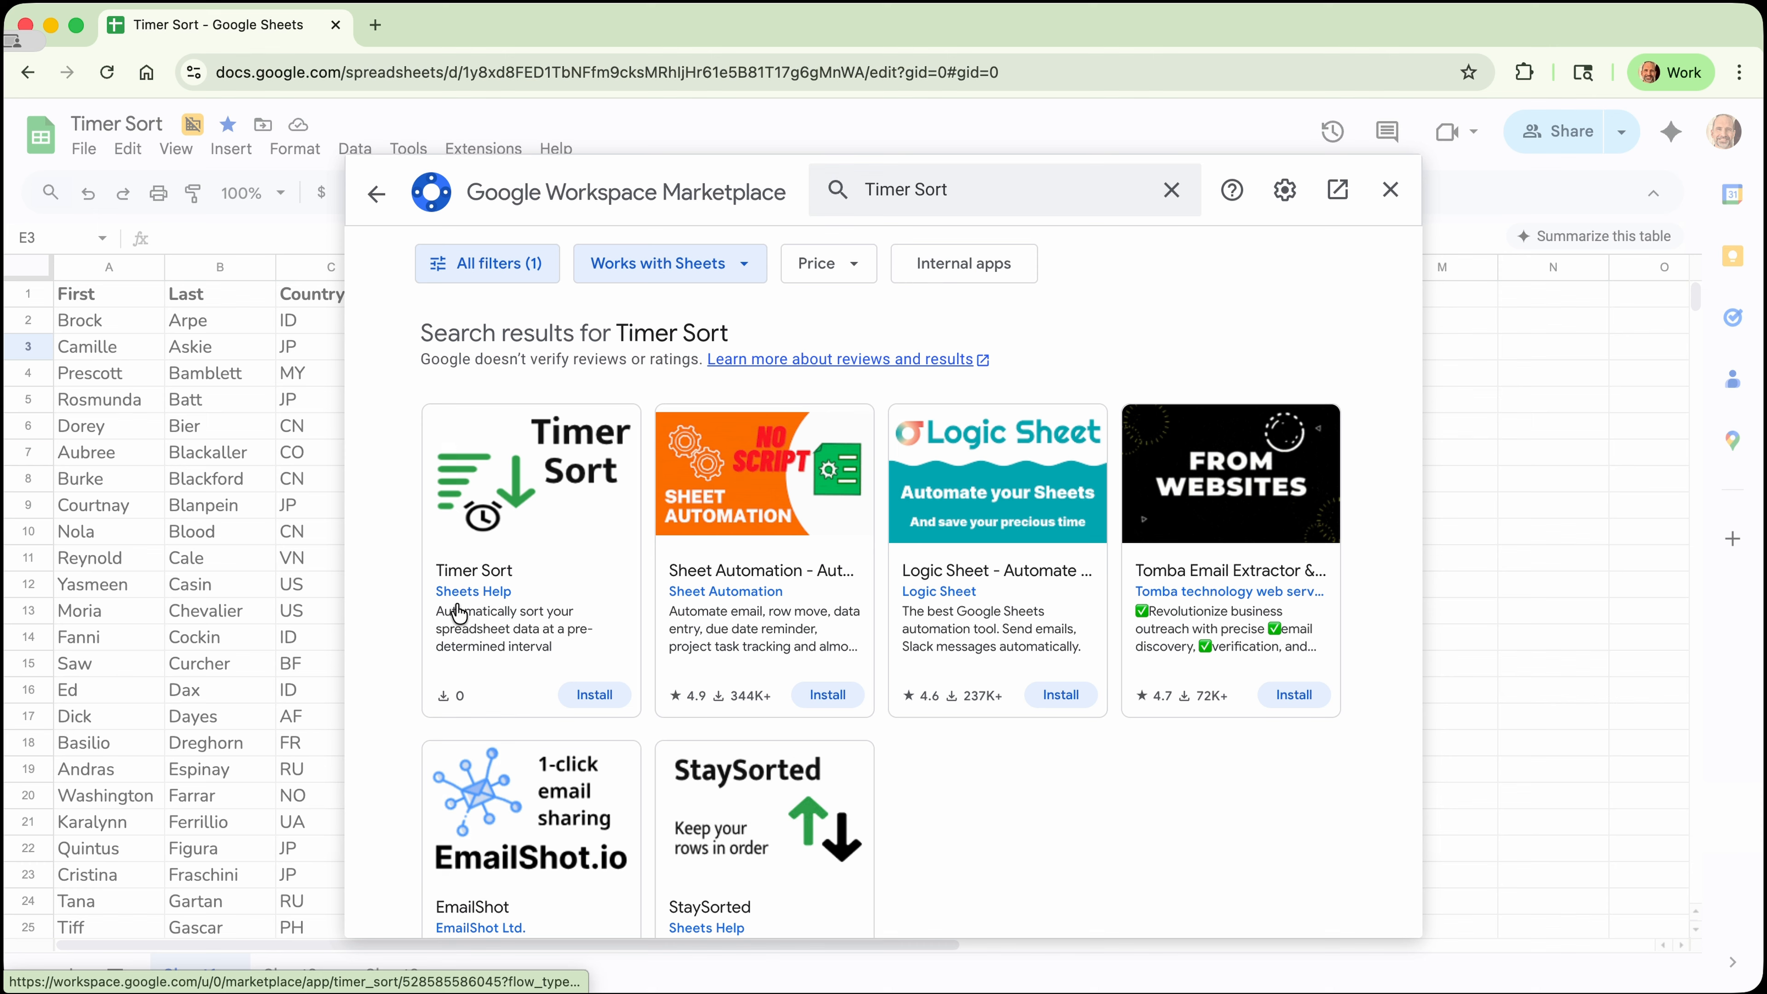
Install the Timer Sort add-on, authorizing it with the listed Google account, and close the Marketplace.
left_click(618, 692)
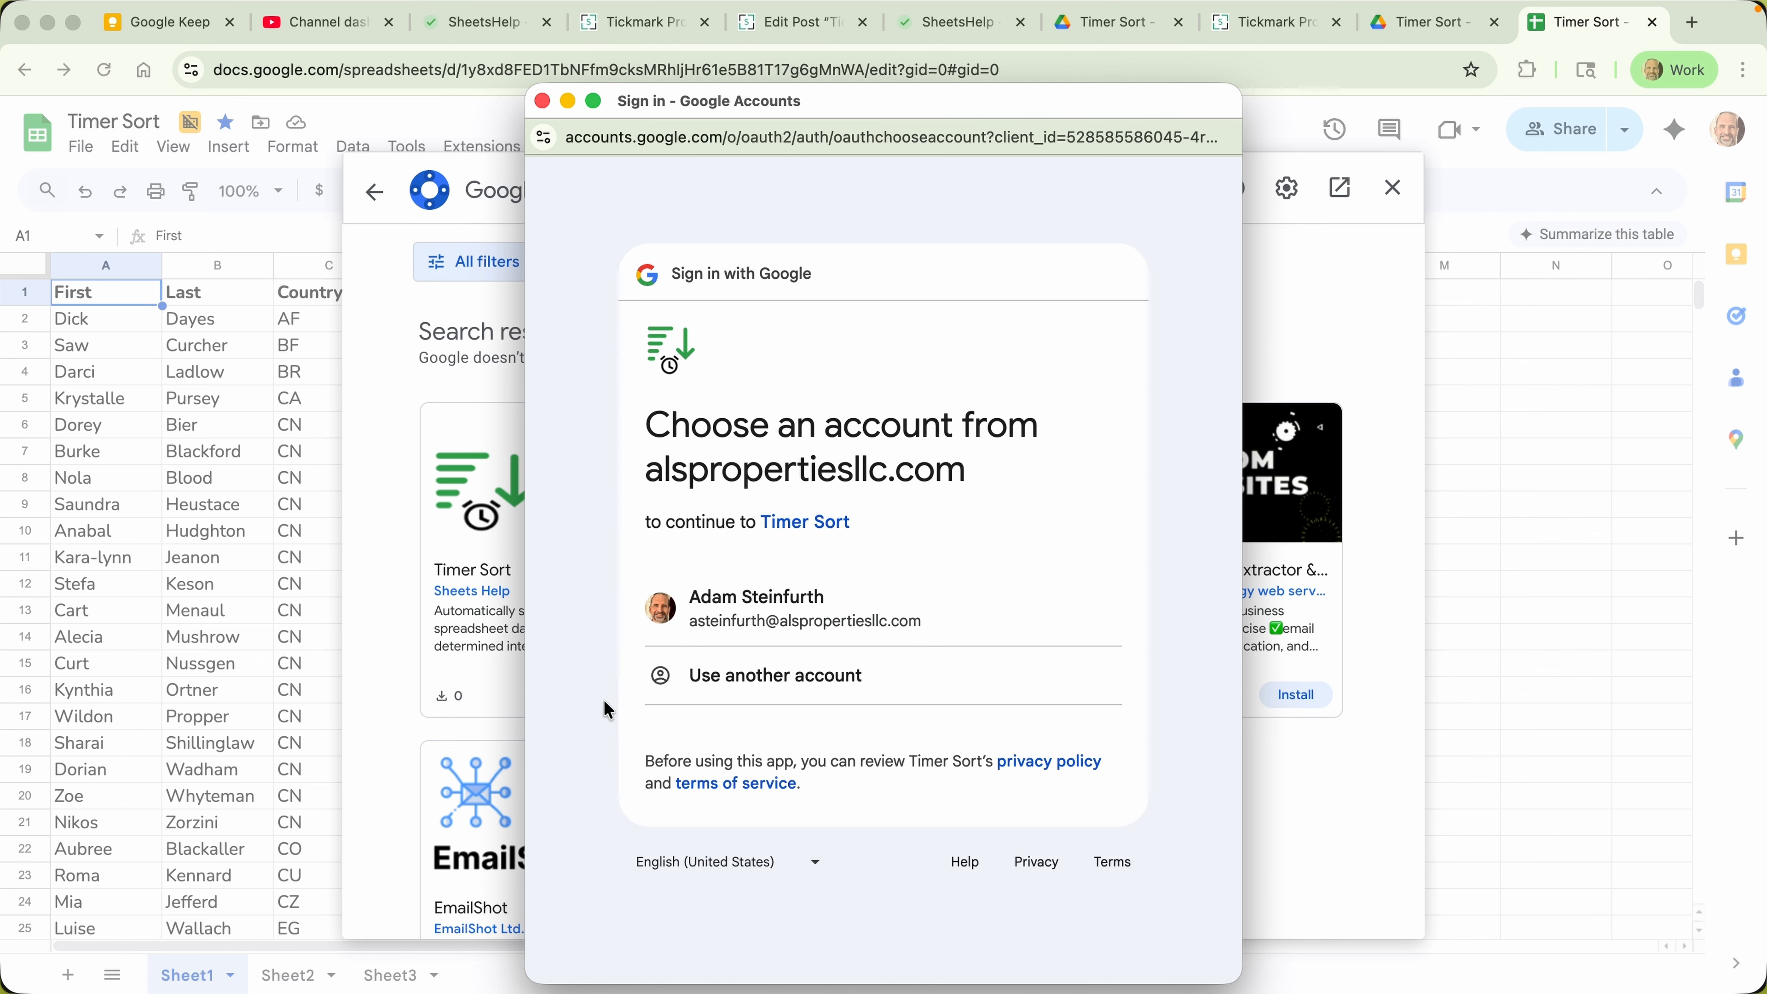
left_click(823, 616)
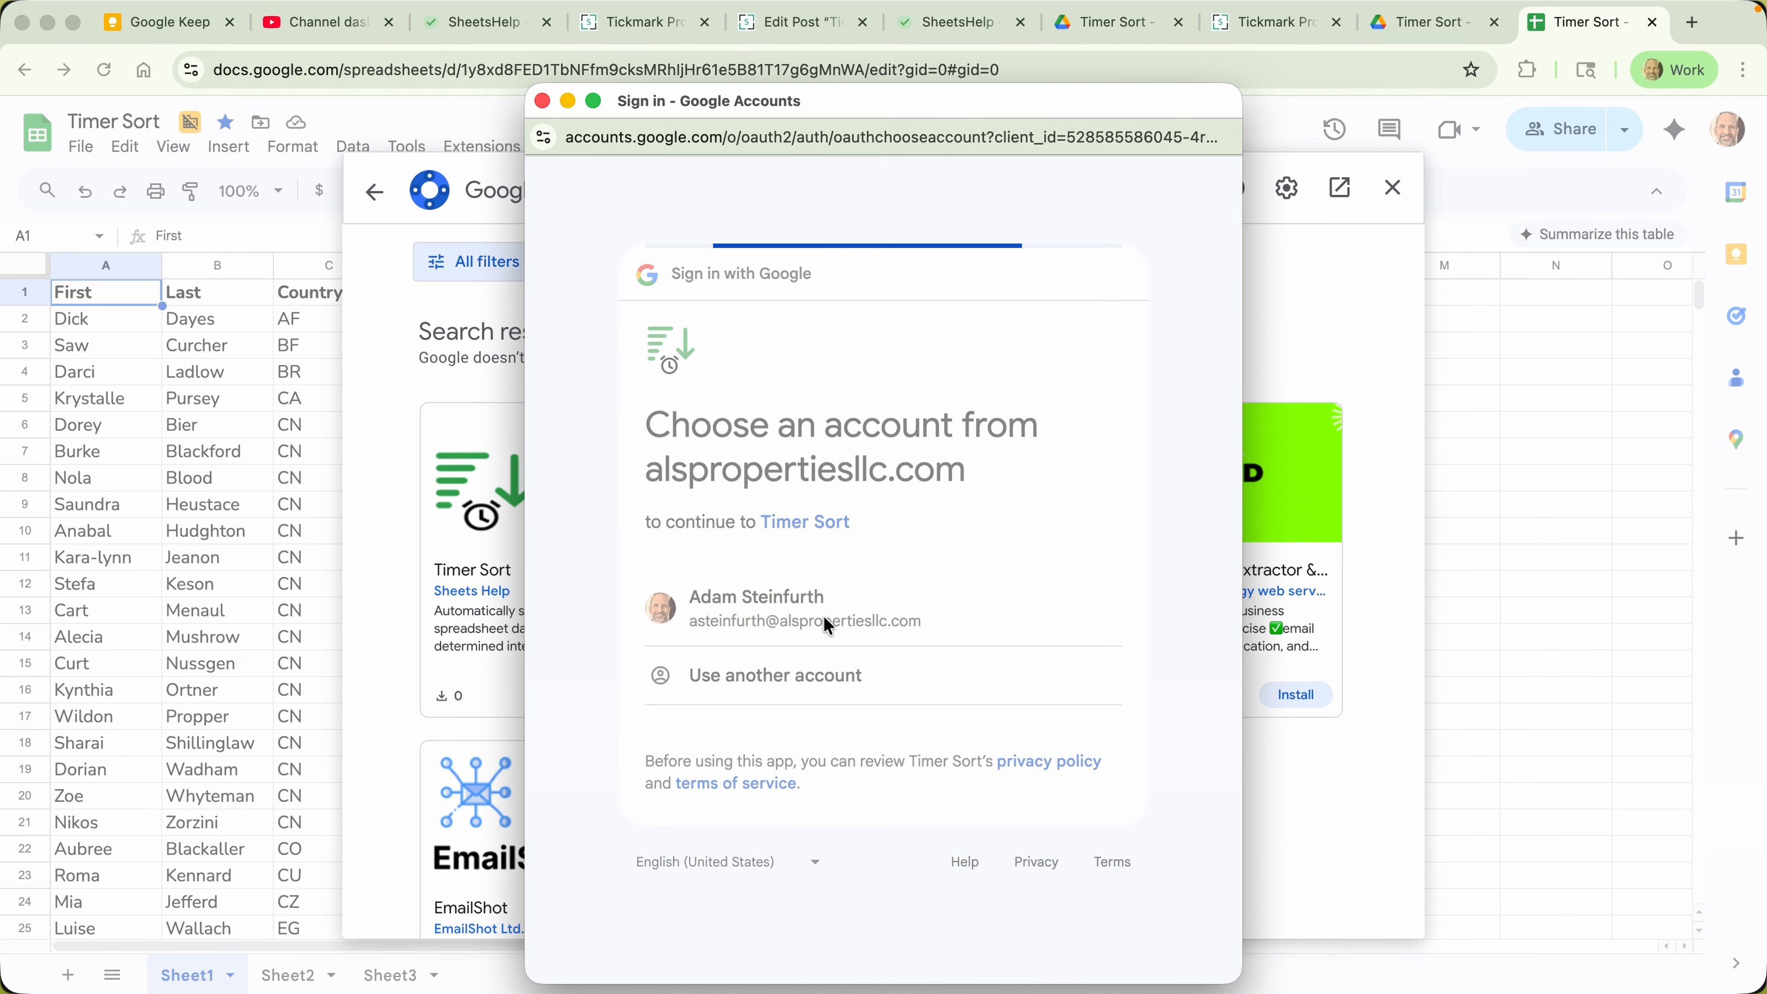
left_click(978, 922)
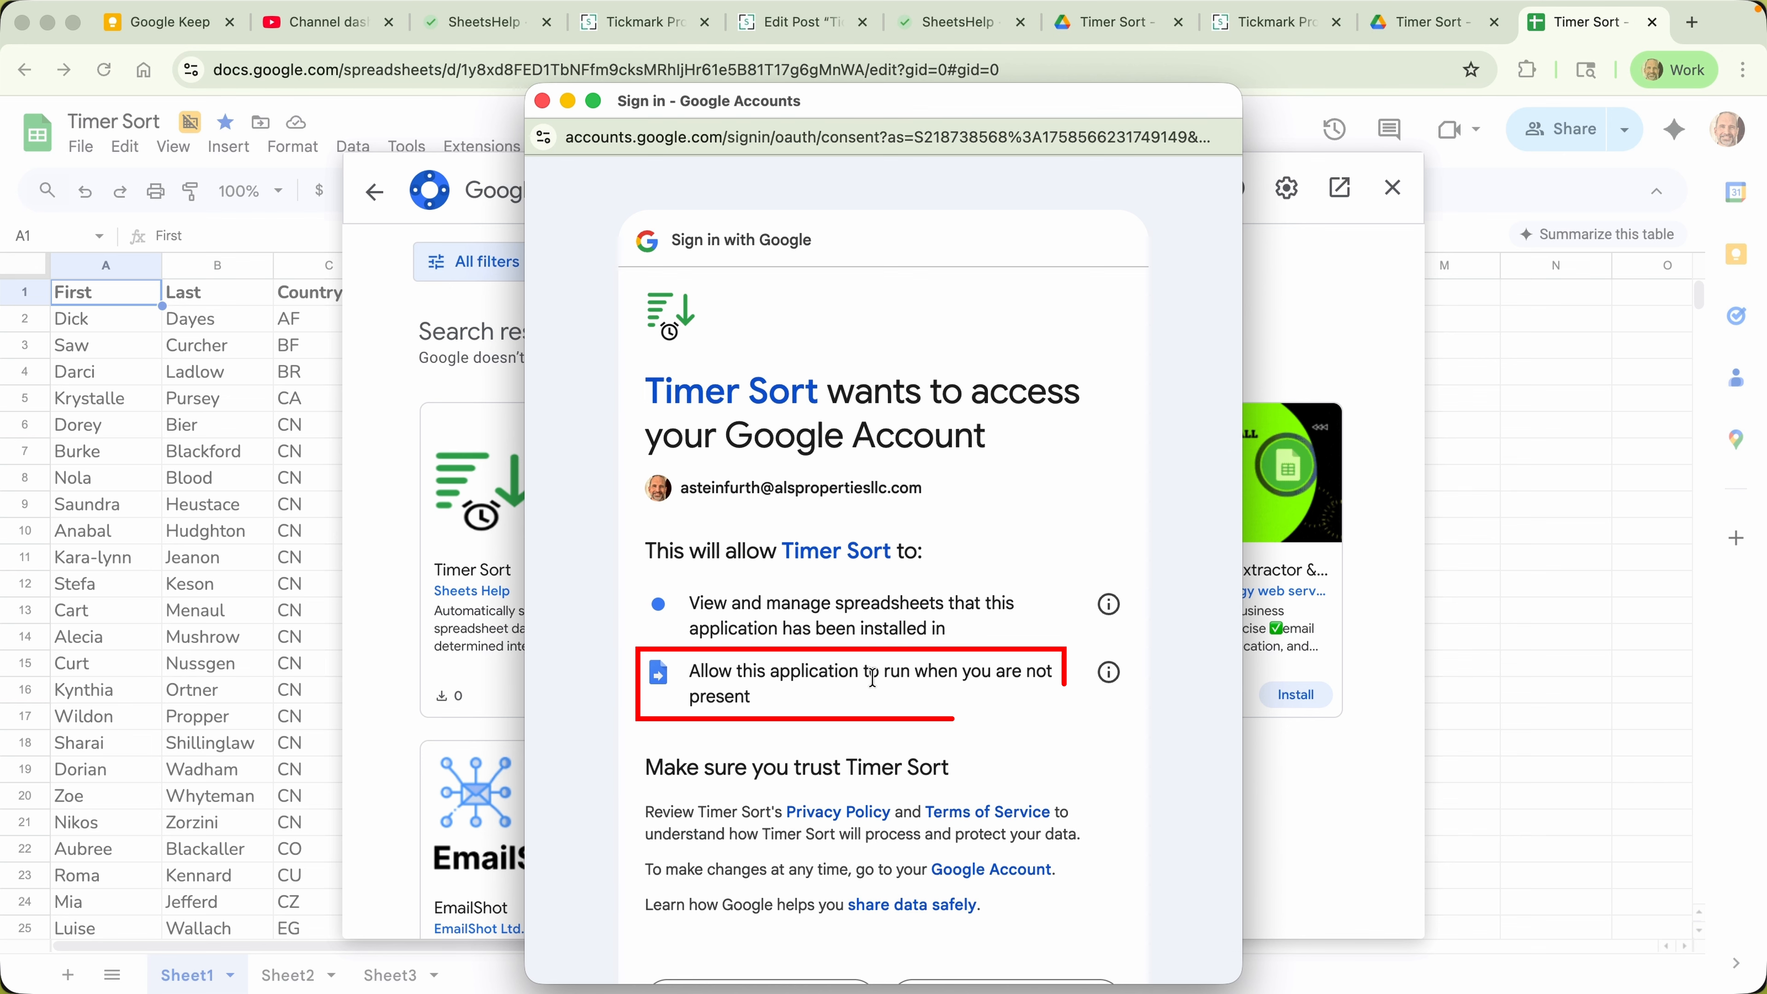
scroll(872, 677, "down", 3)
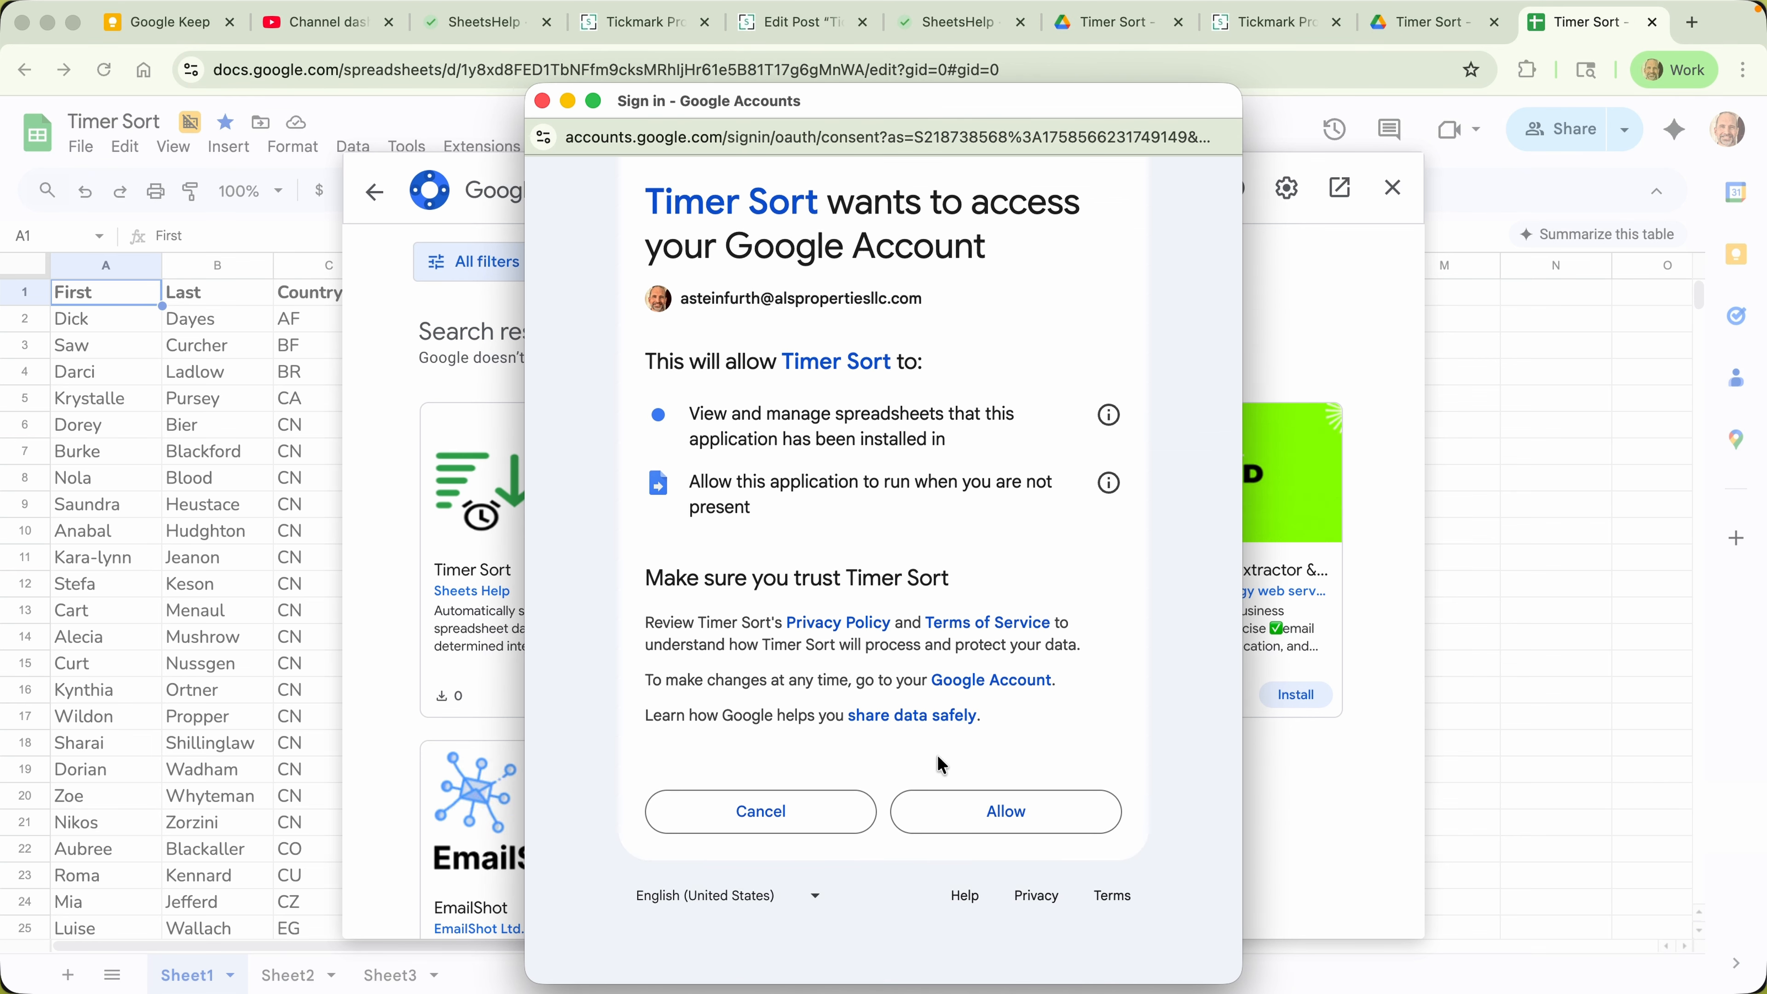
left_click(970, 806)
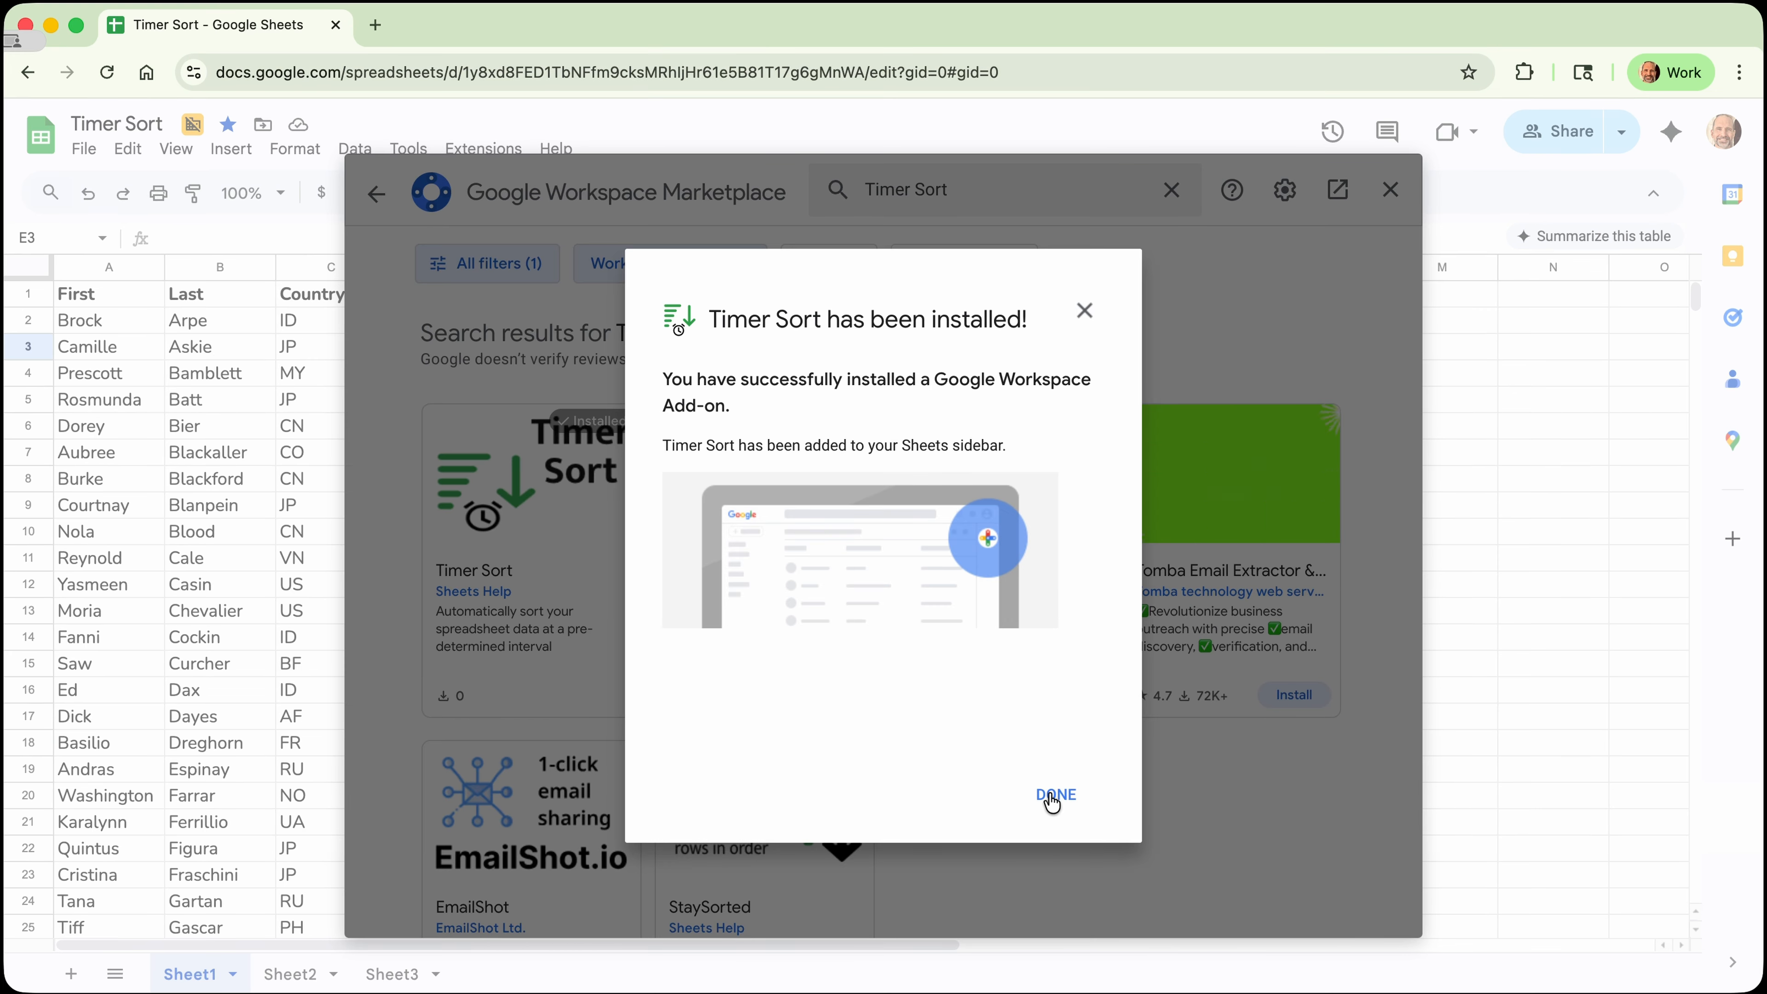
left_click(1055, 794)
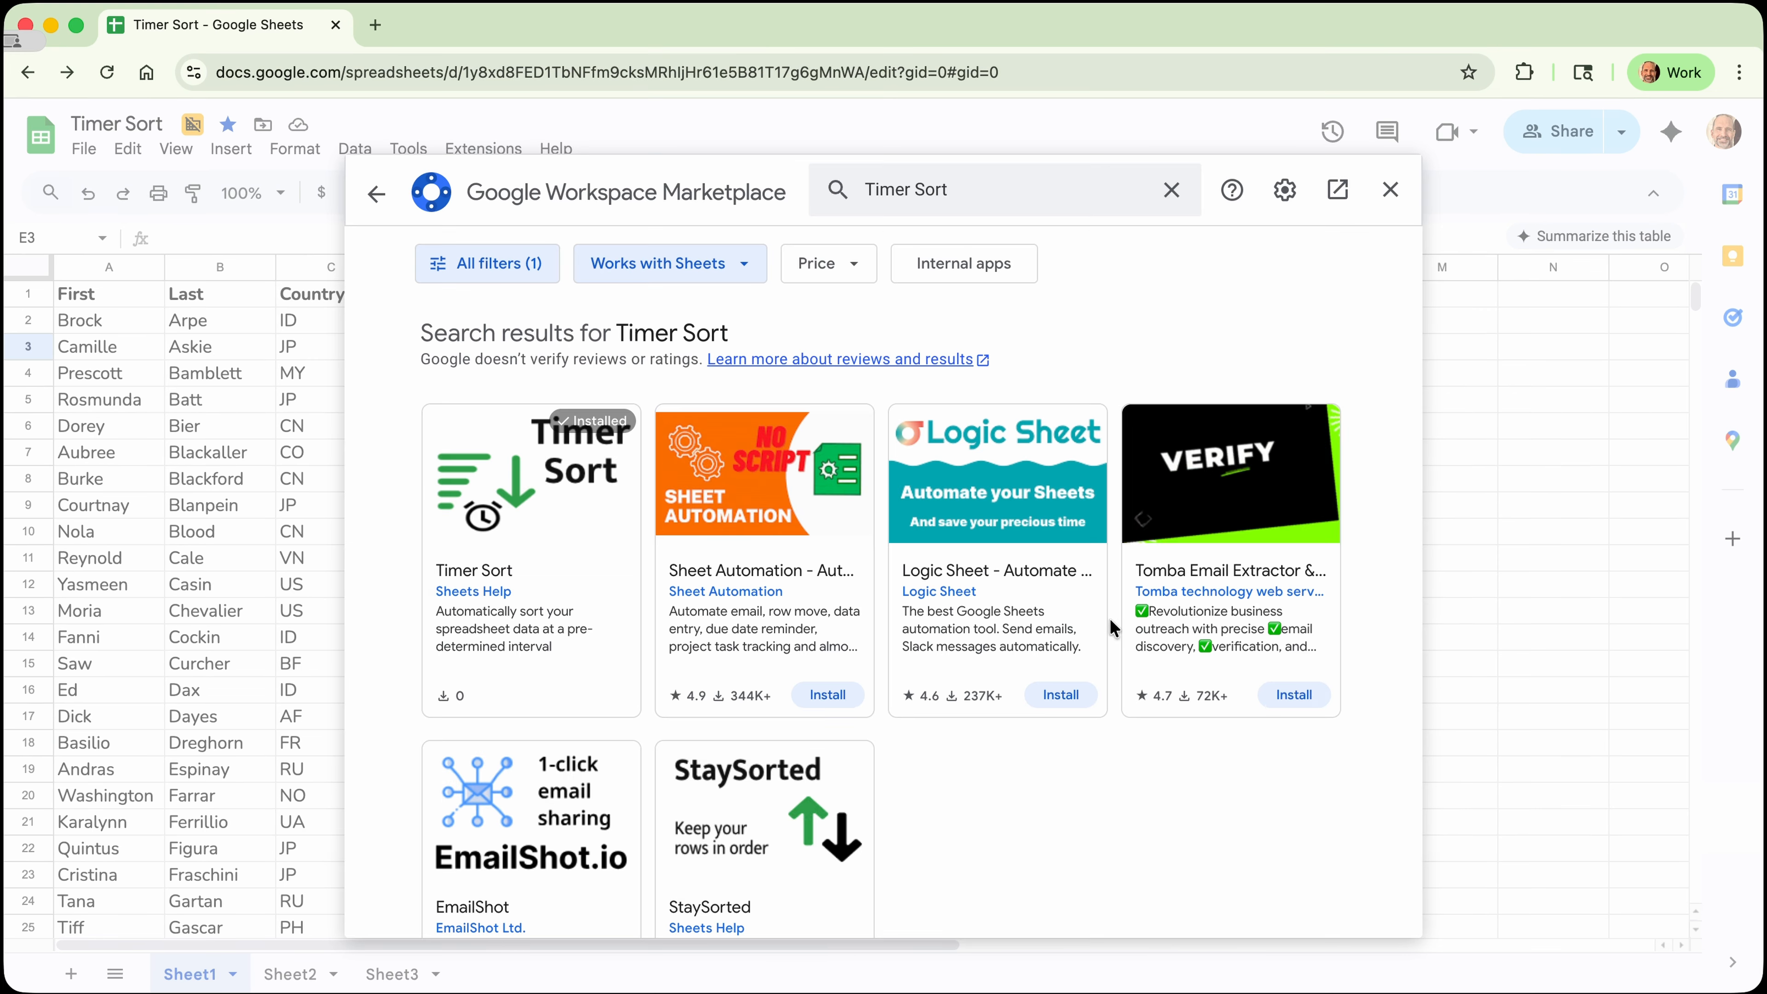
left_click(1386, 191)
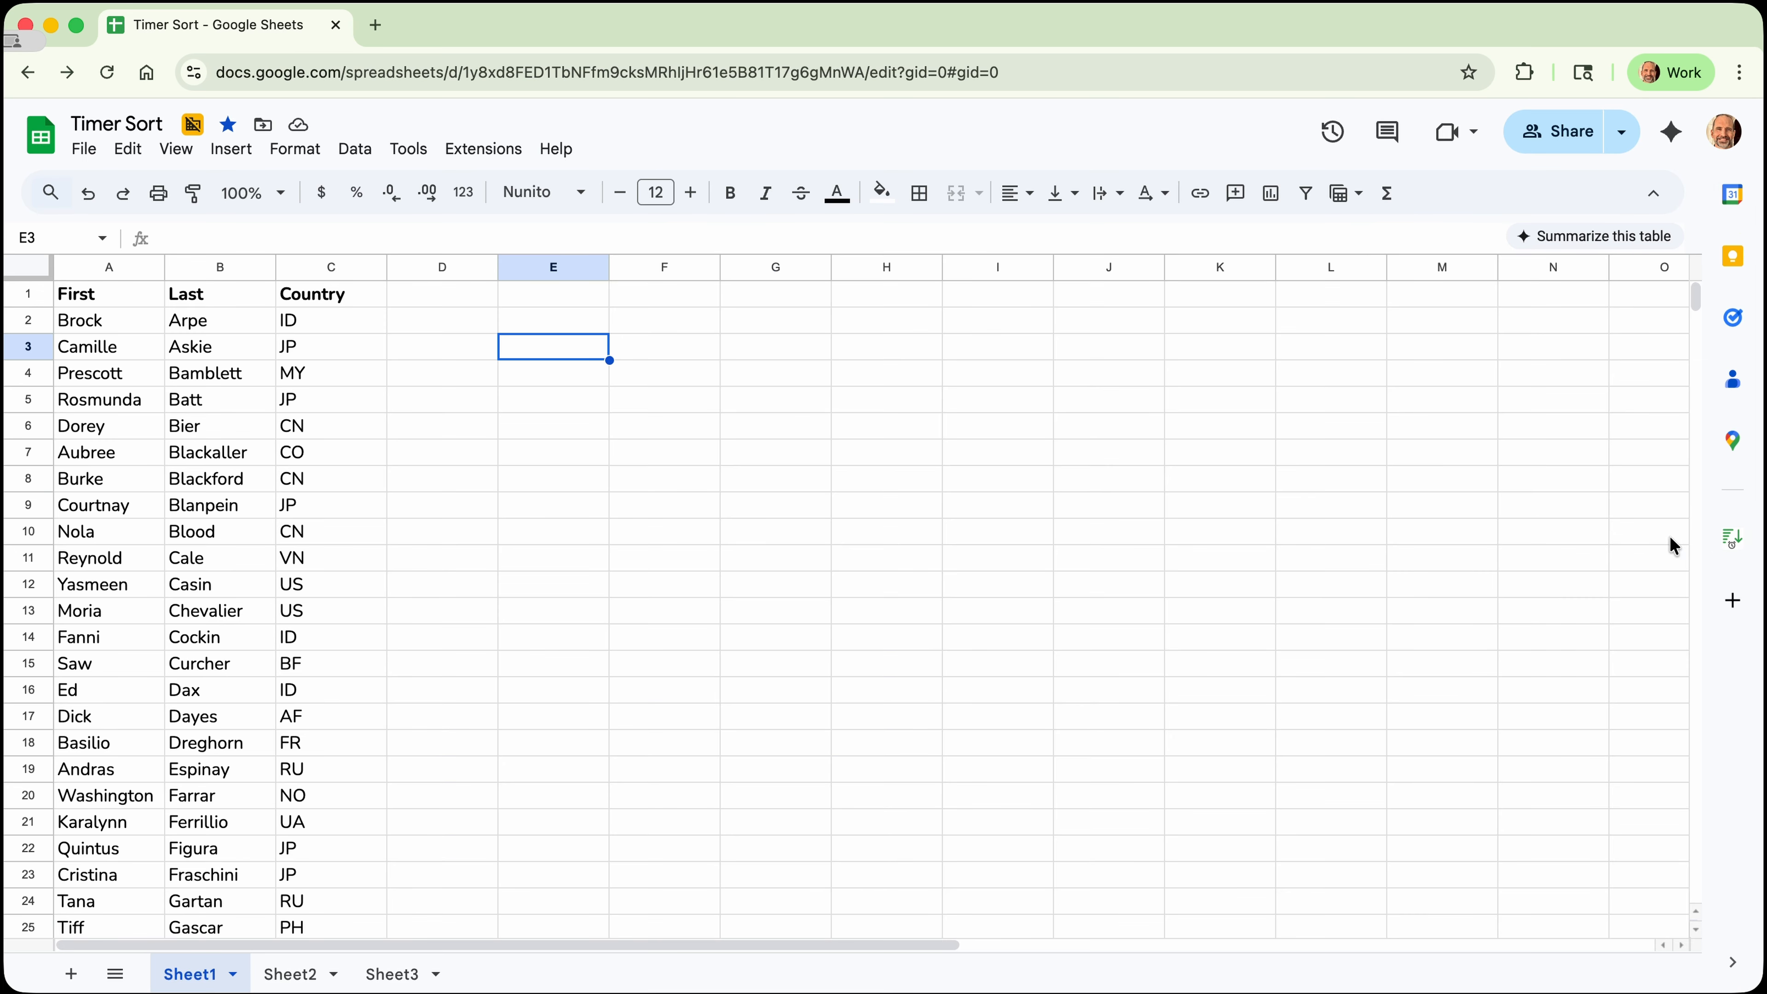
Open the Timer Sort add-on and use the selected cells A1:C11 as its sort range.
left_click(1730, 537)
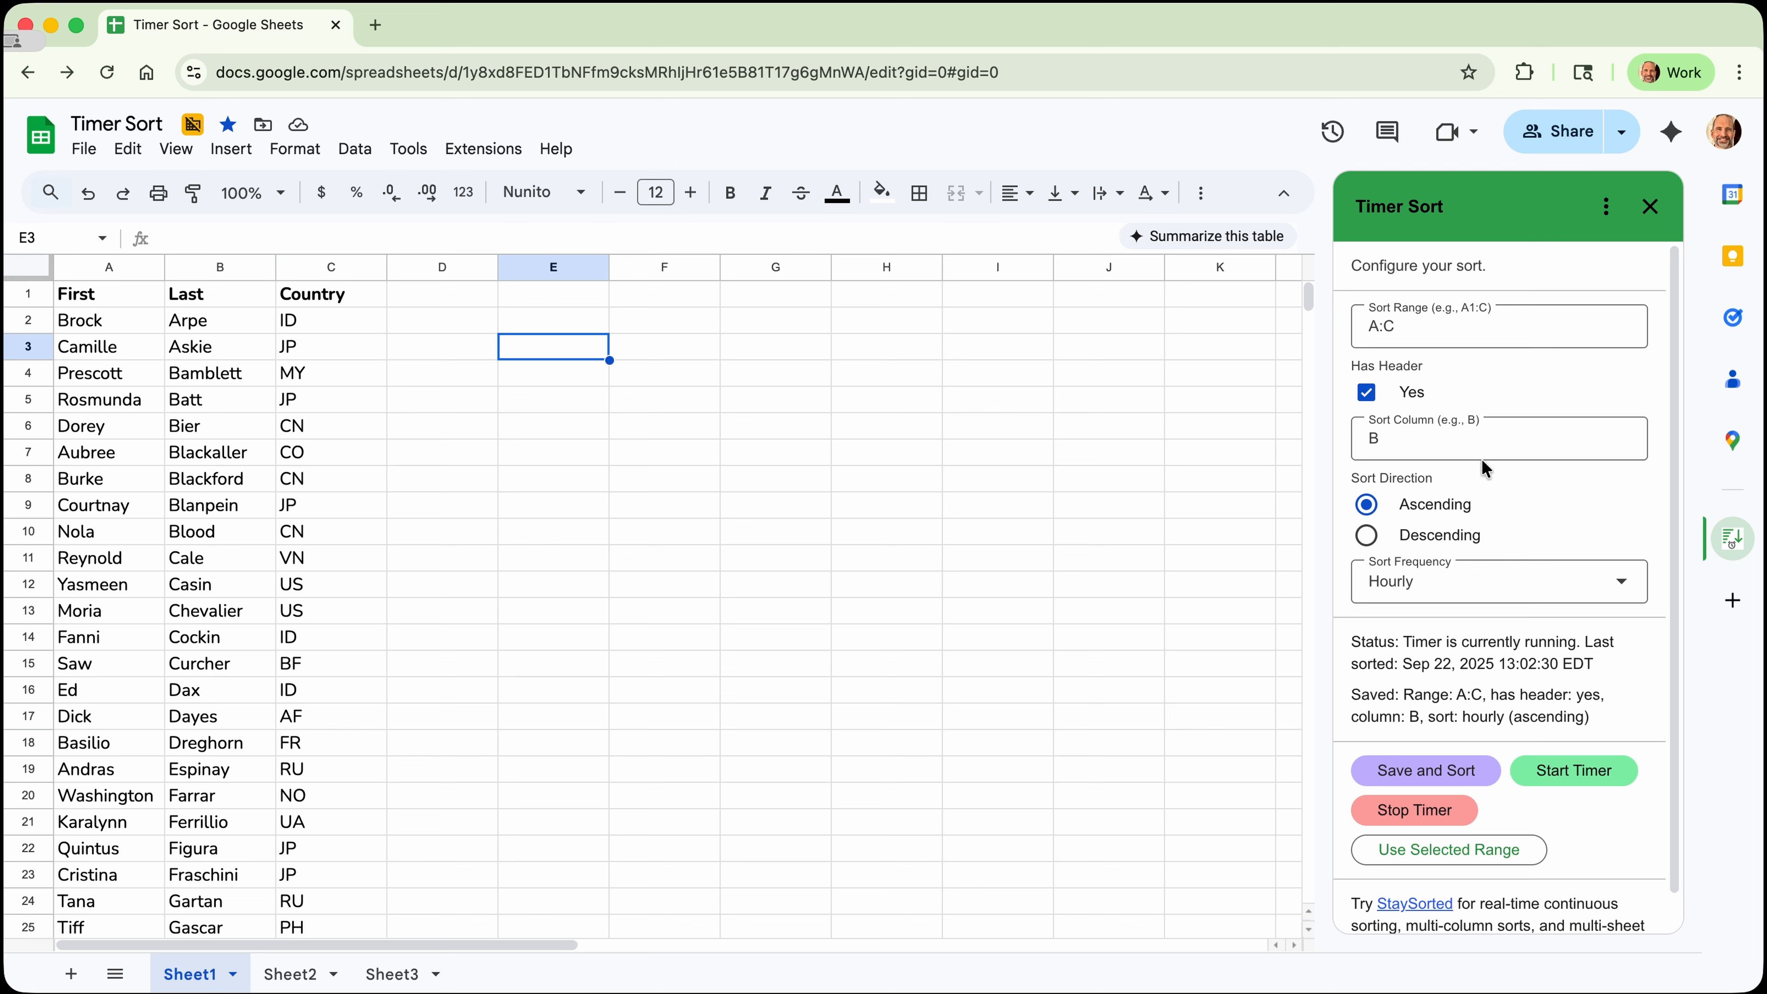
left_click(1435, 325)
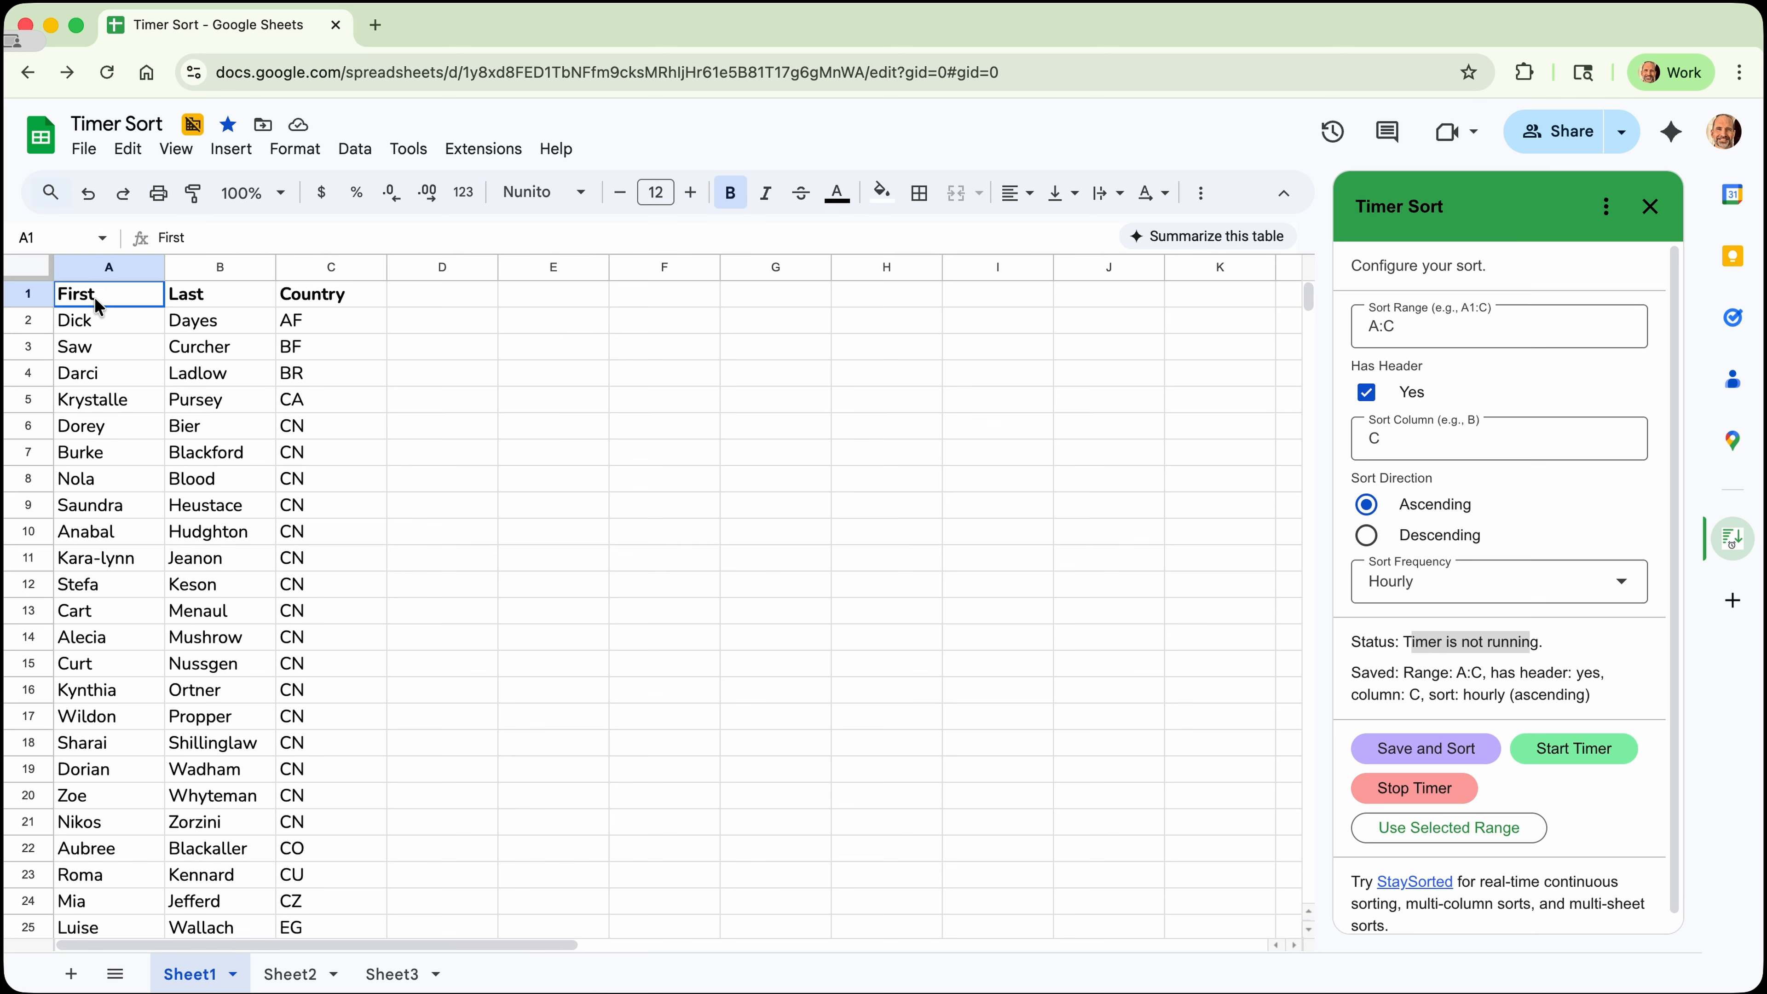
left_click_drag(102, 307, 339, 553)
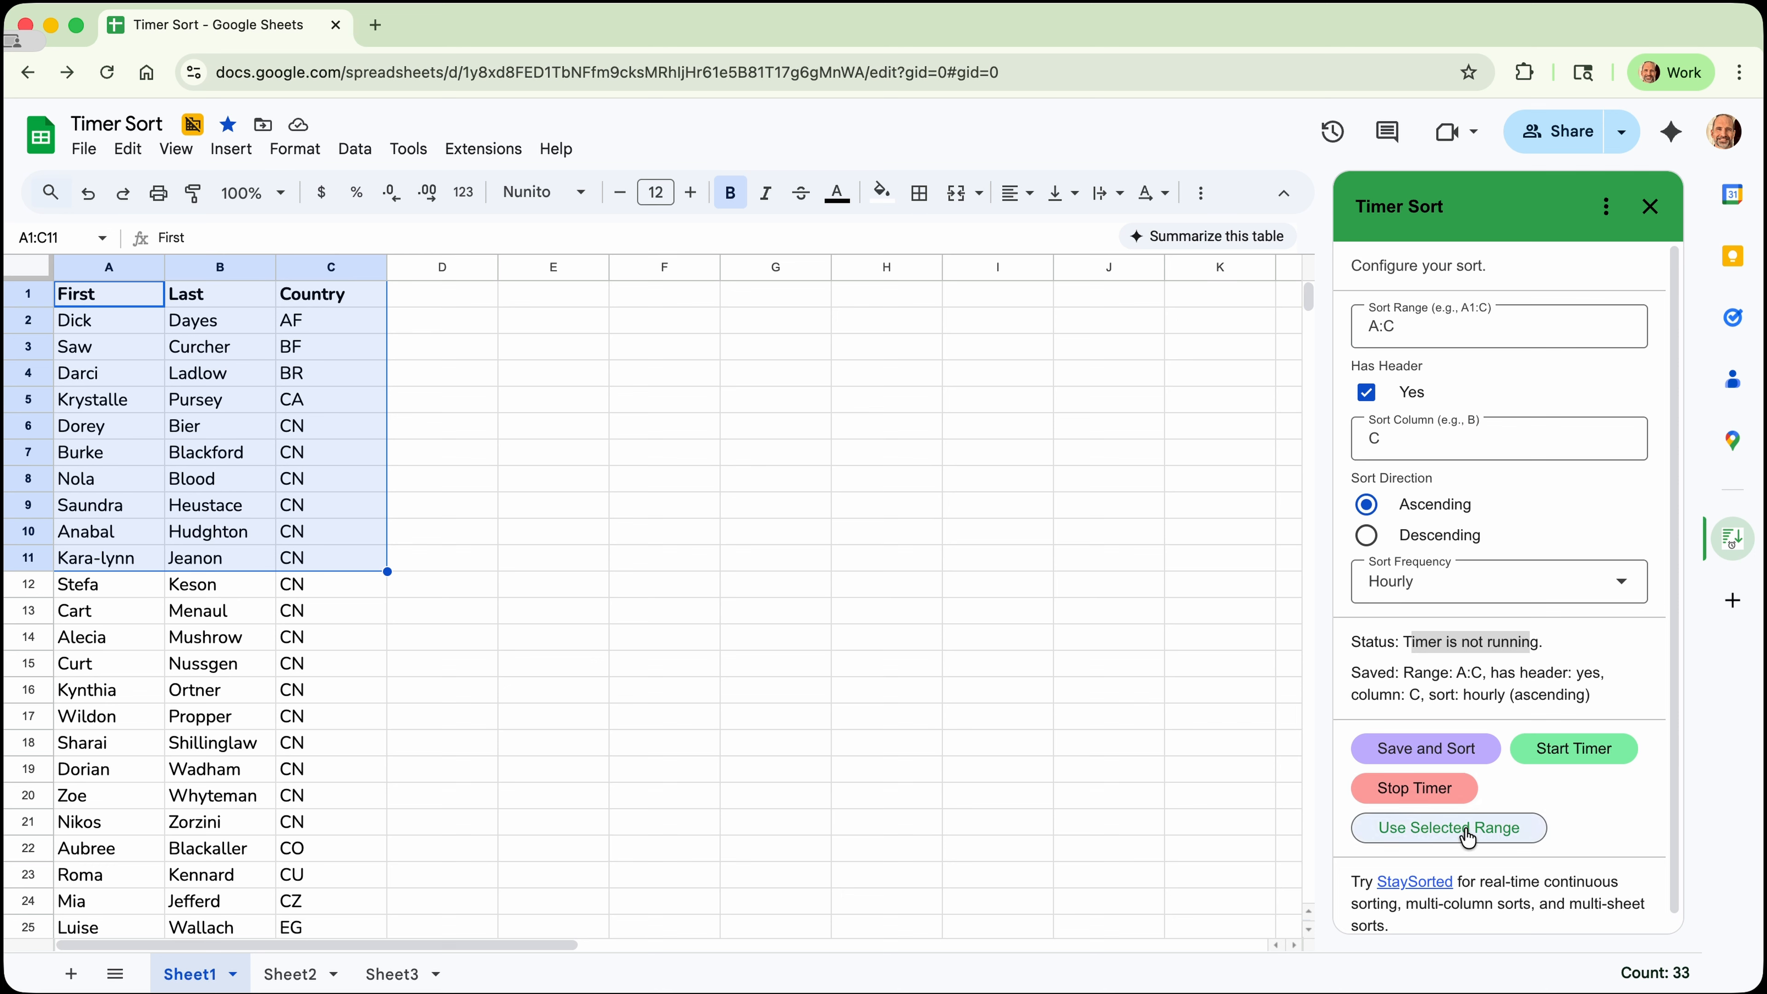
left_click(1467, 835)
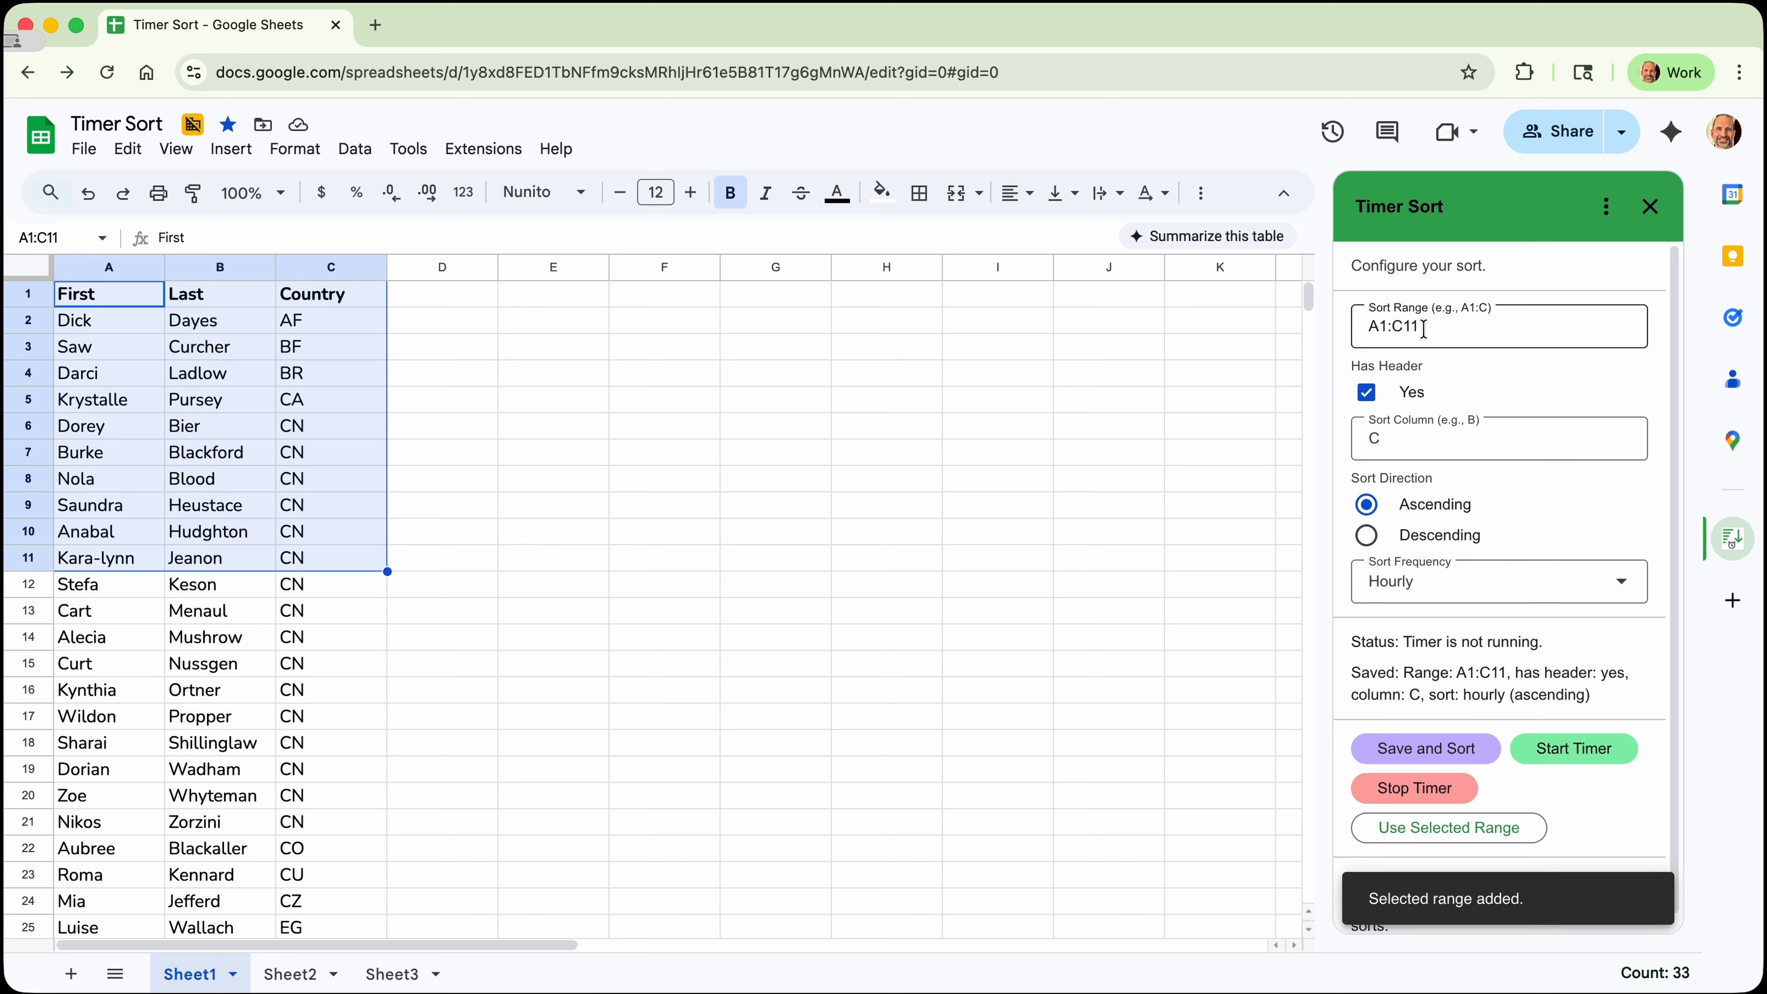
left_click(1423, 329)
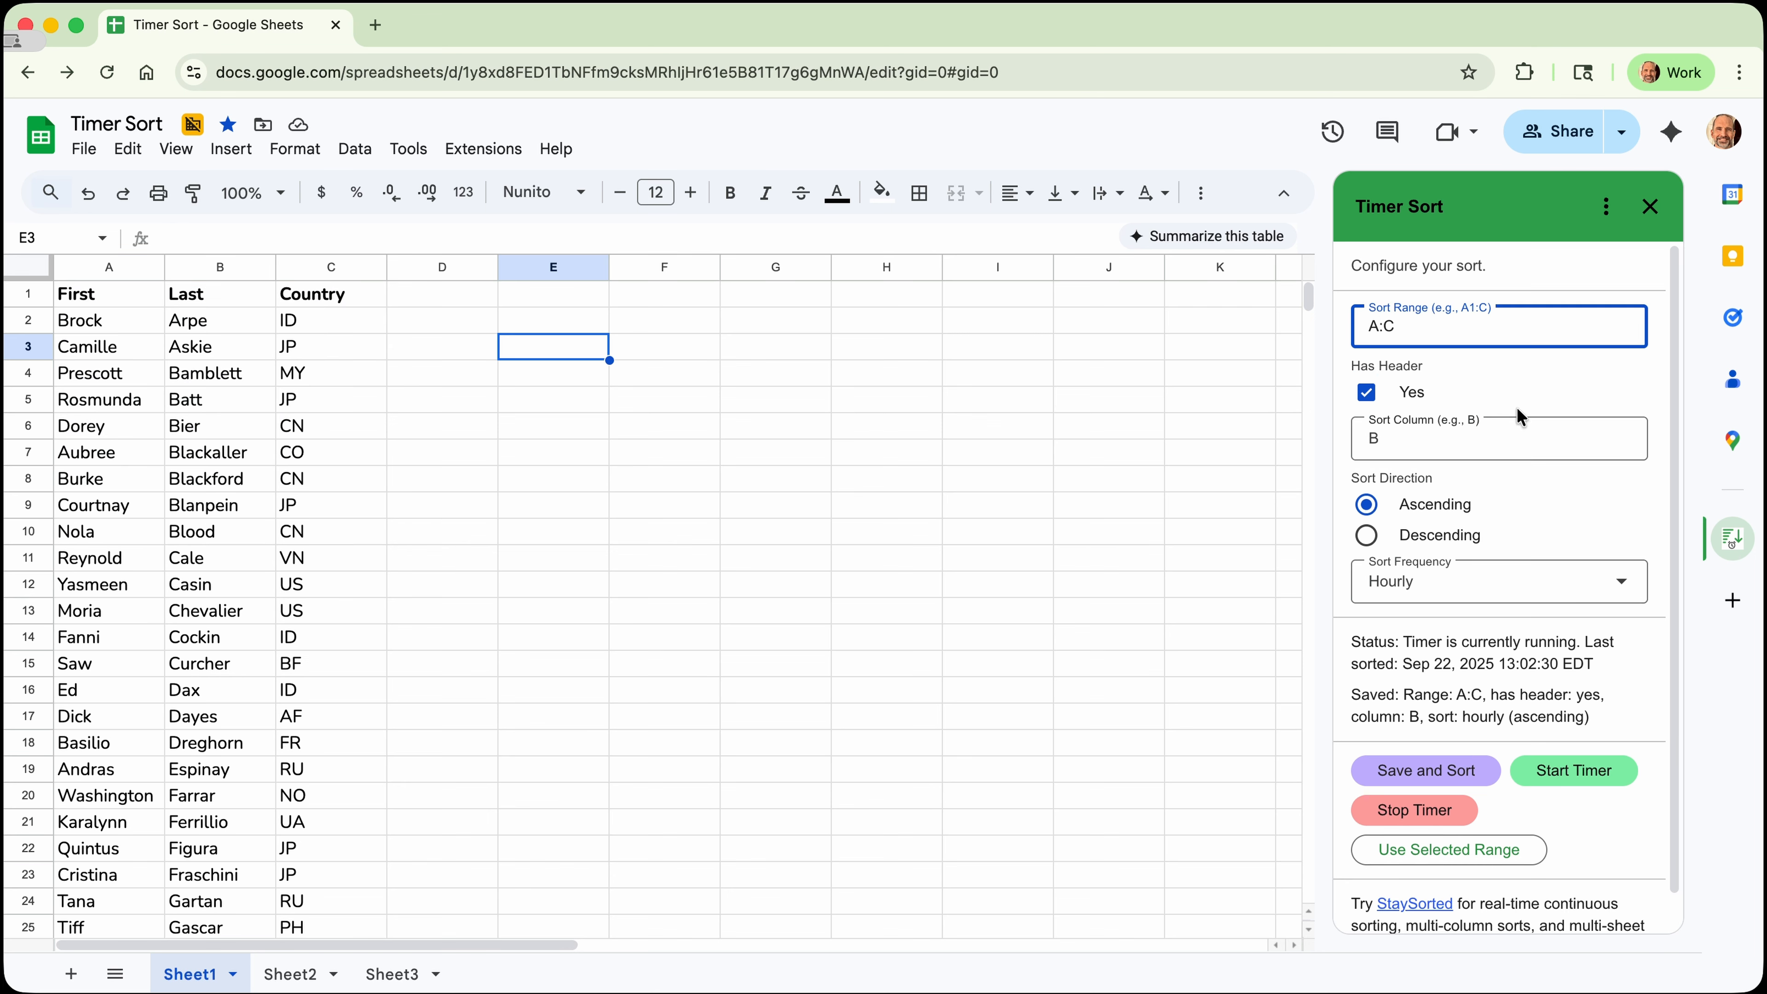
Examine the First, Last and Country headers and the order of the names in the Last column.
left_click(1384, 391)
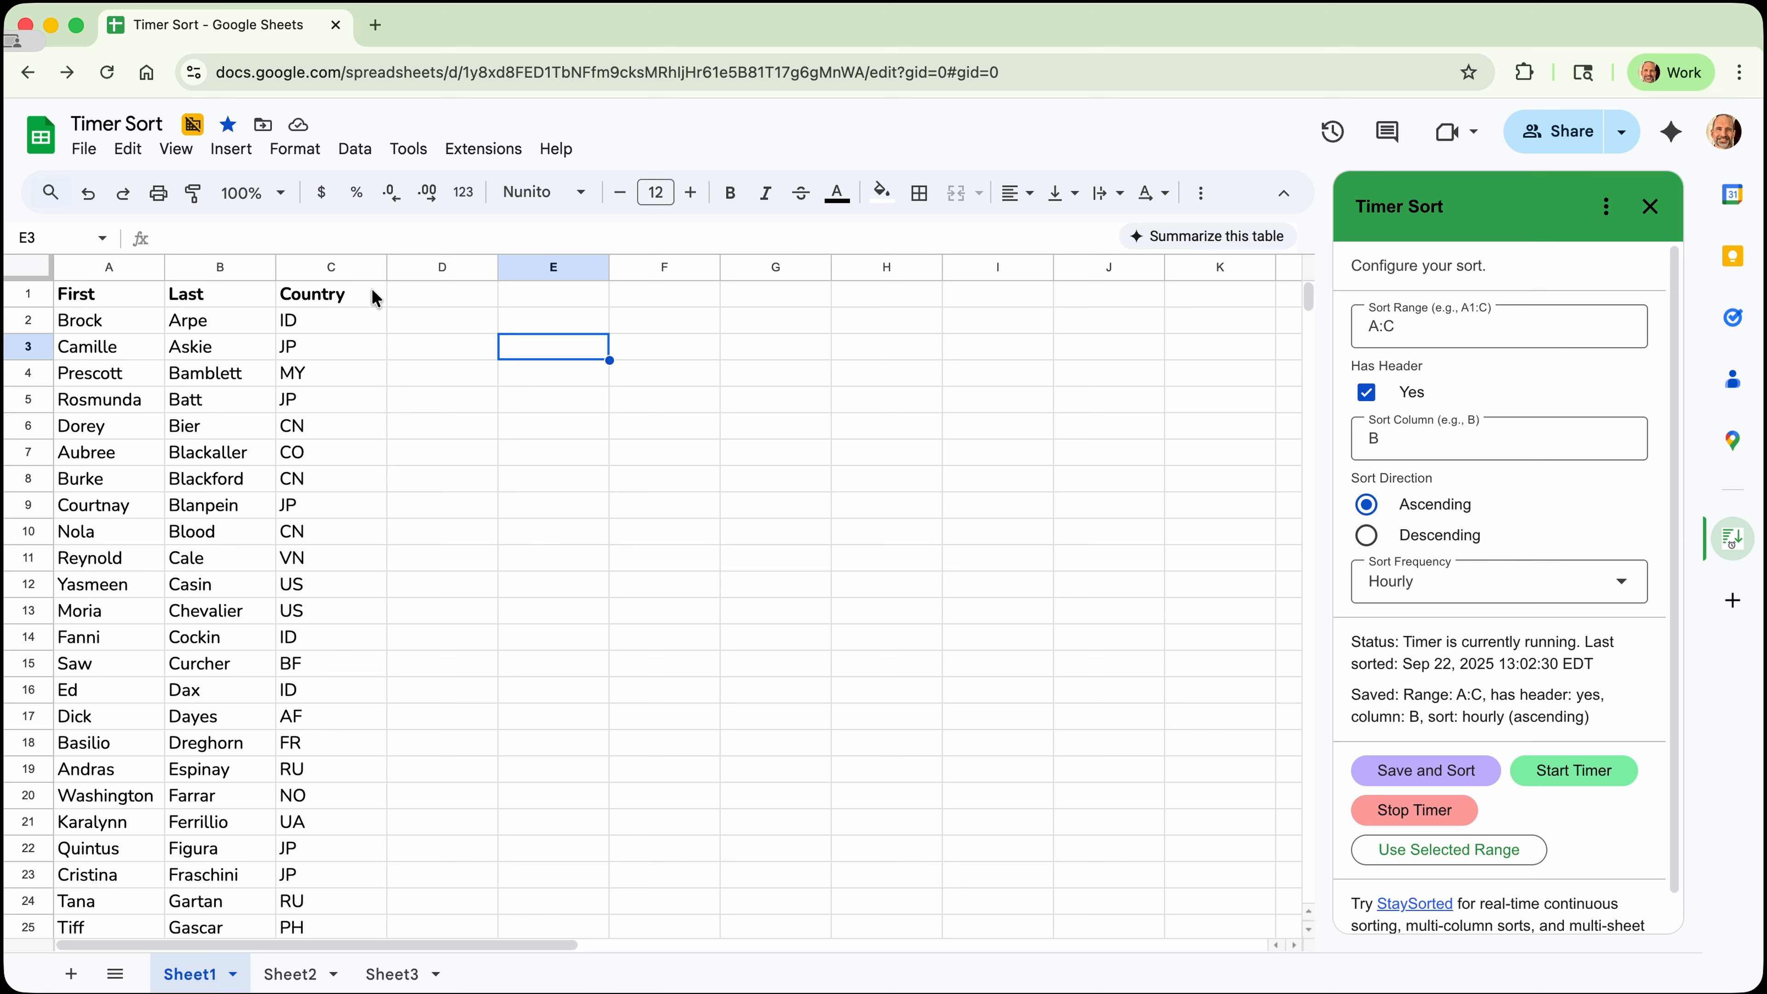
left_click(141, 301)
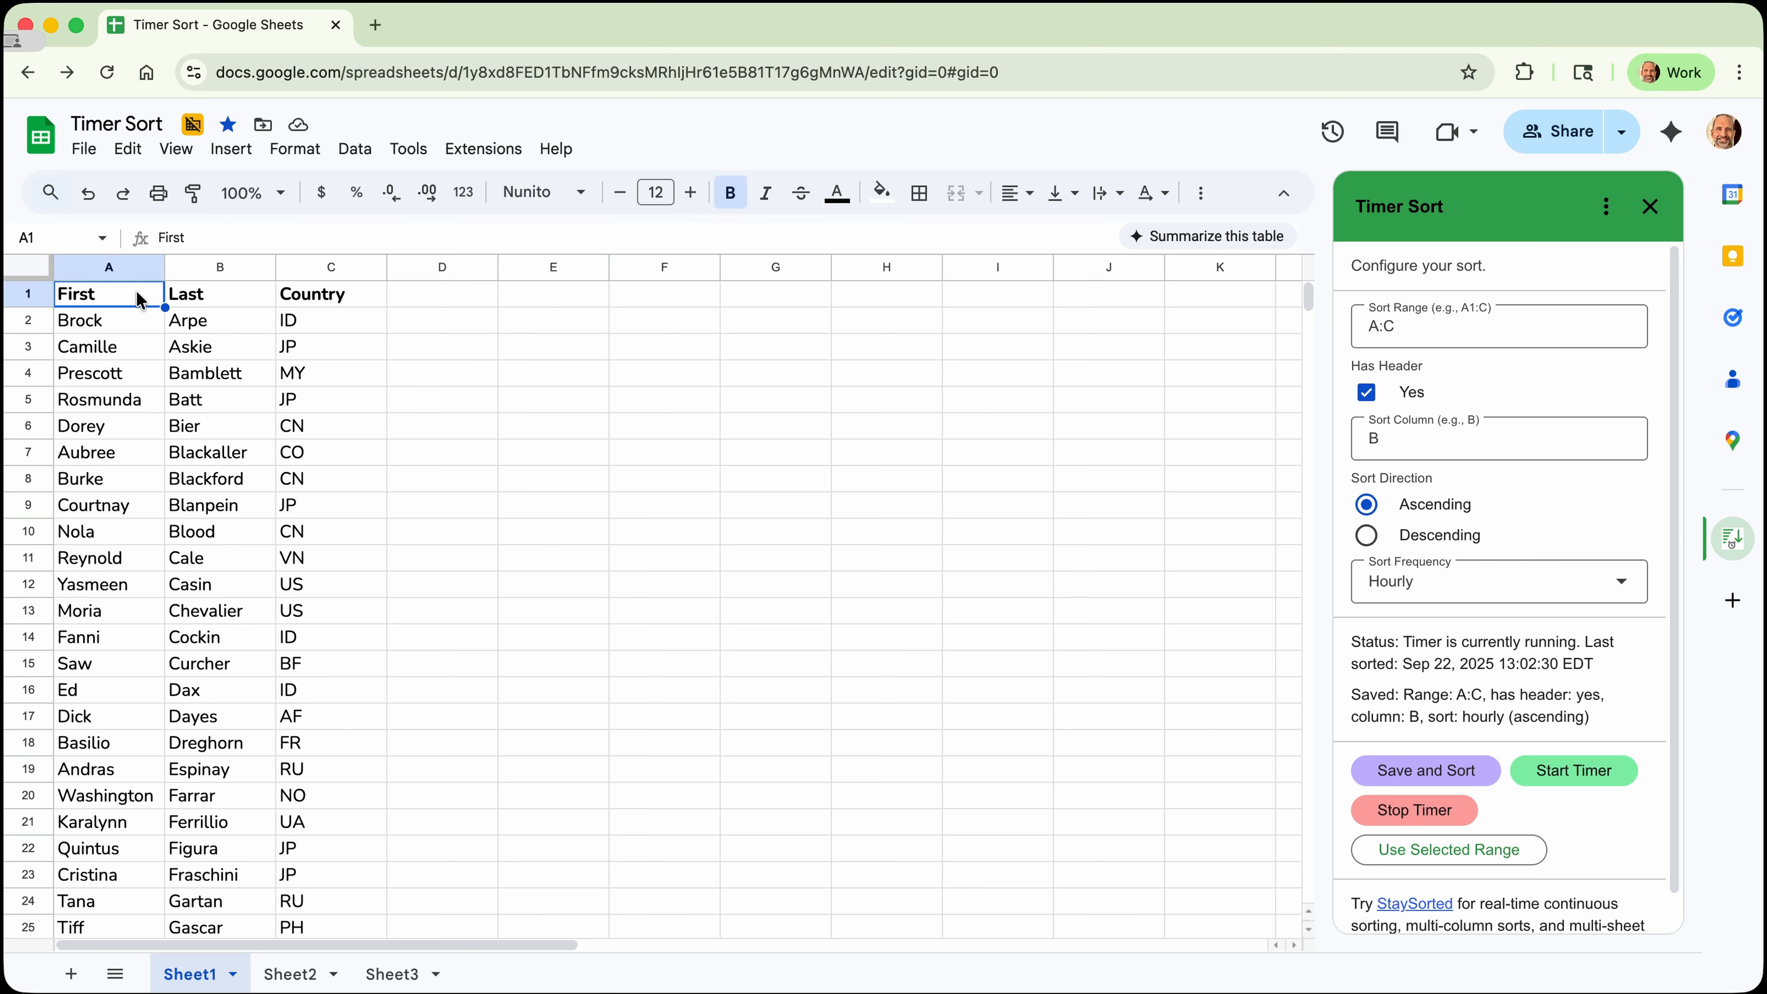
left_click(209, 300)
left_click(322, 305)
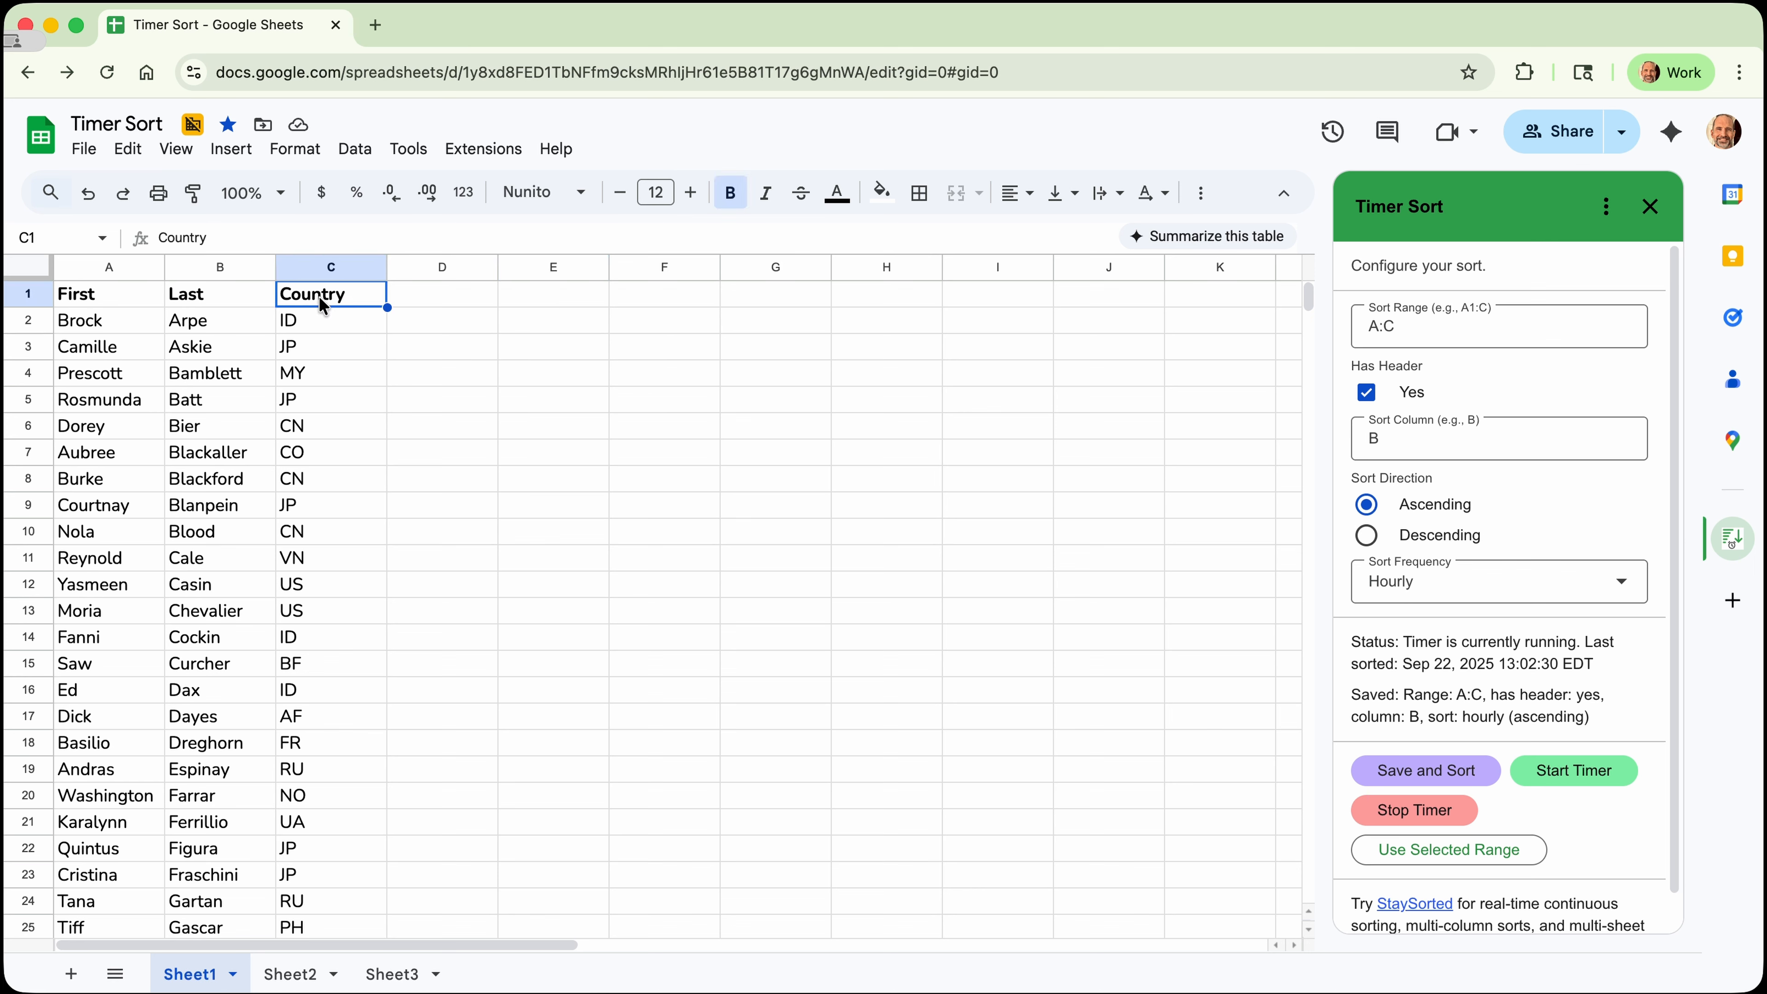
left_click(249, 297)
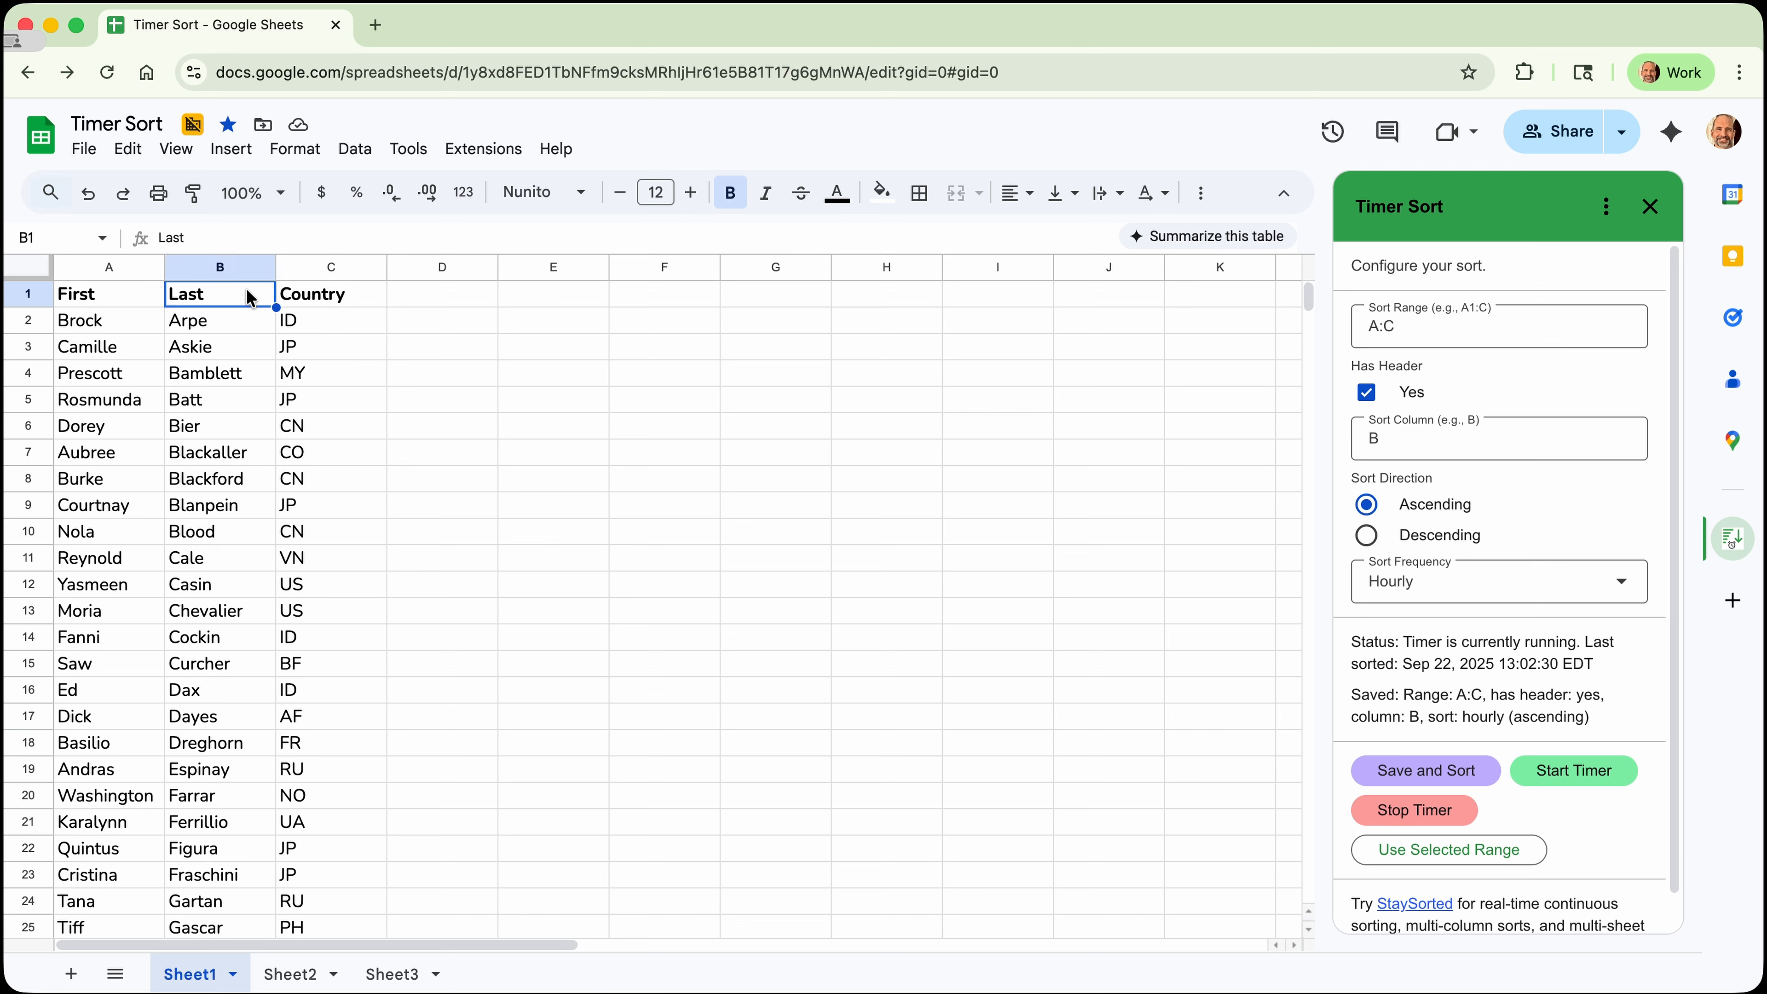
left_click(212, 321)
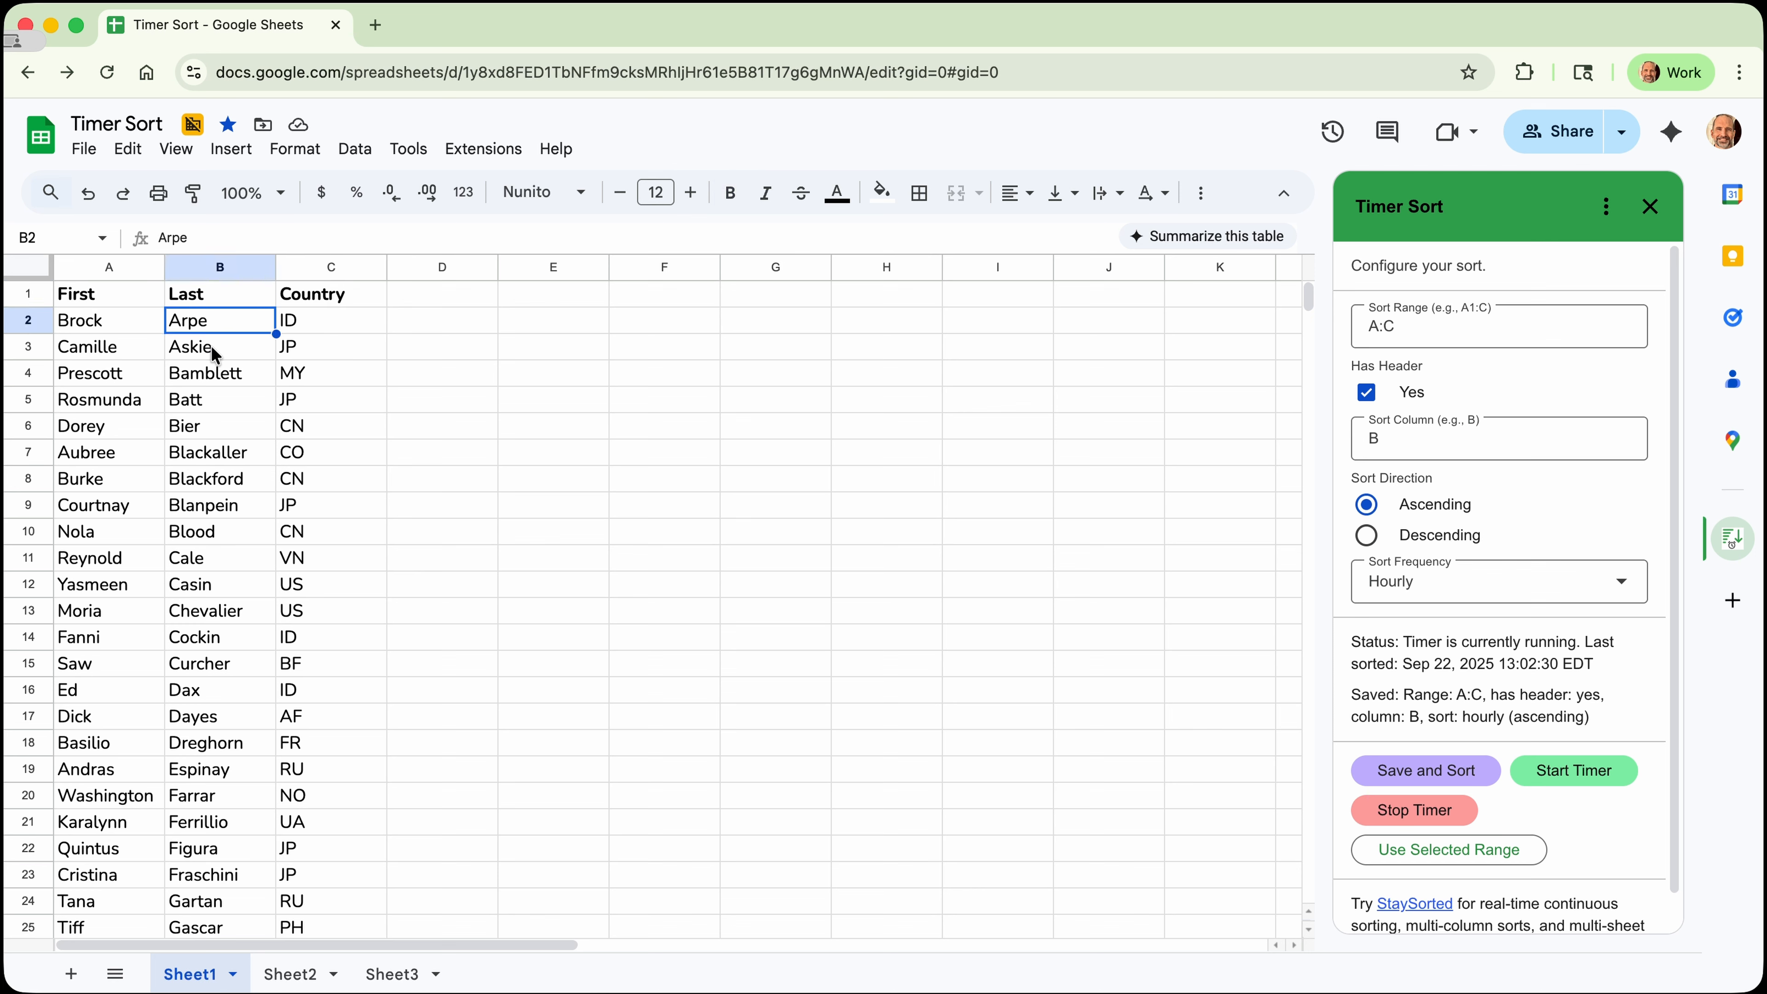
left_click(214, 353)
left_click(230, 290)
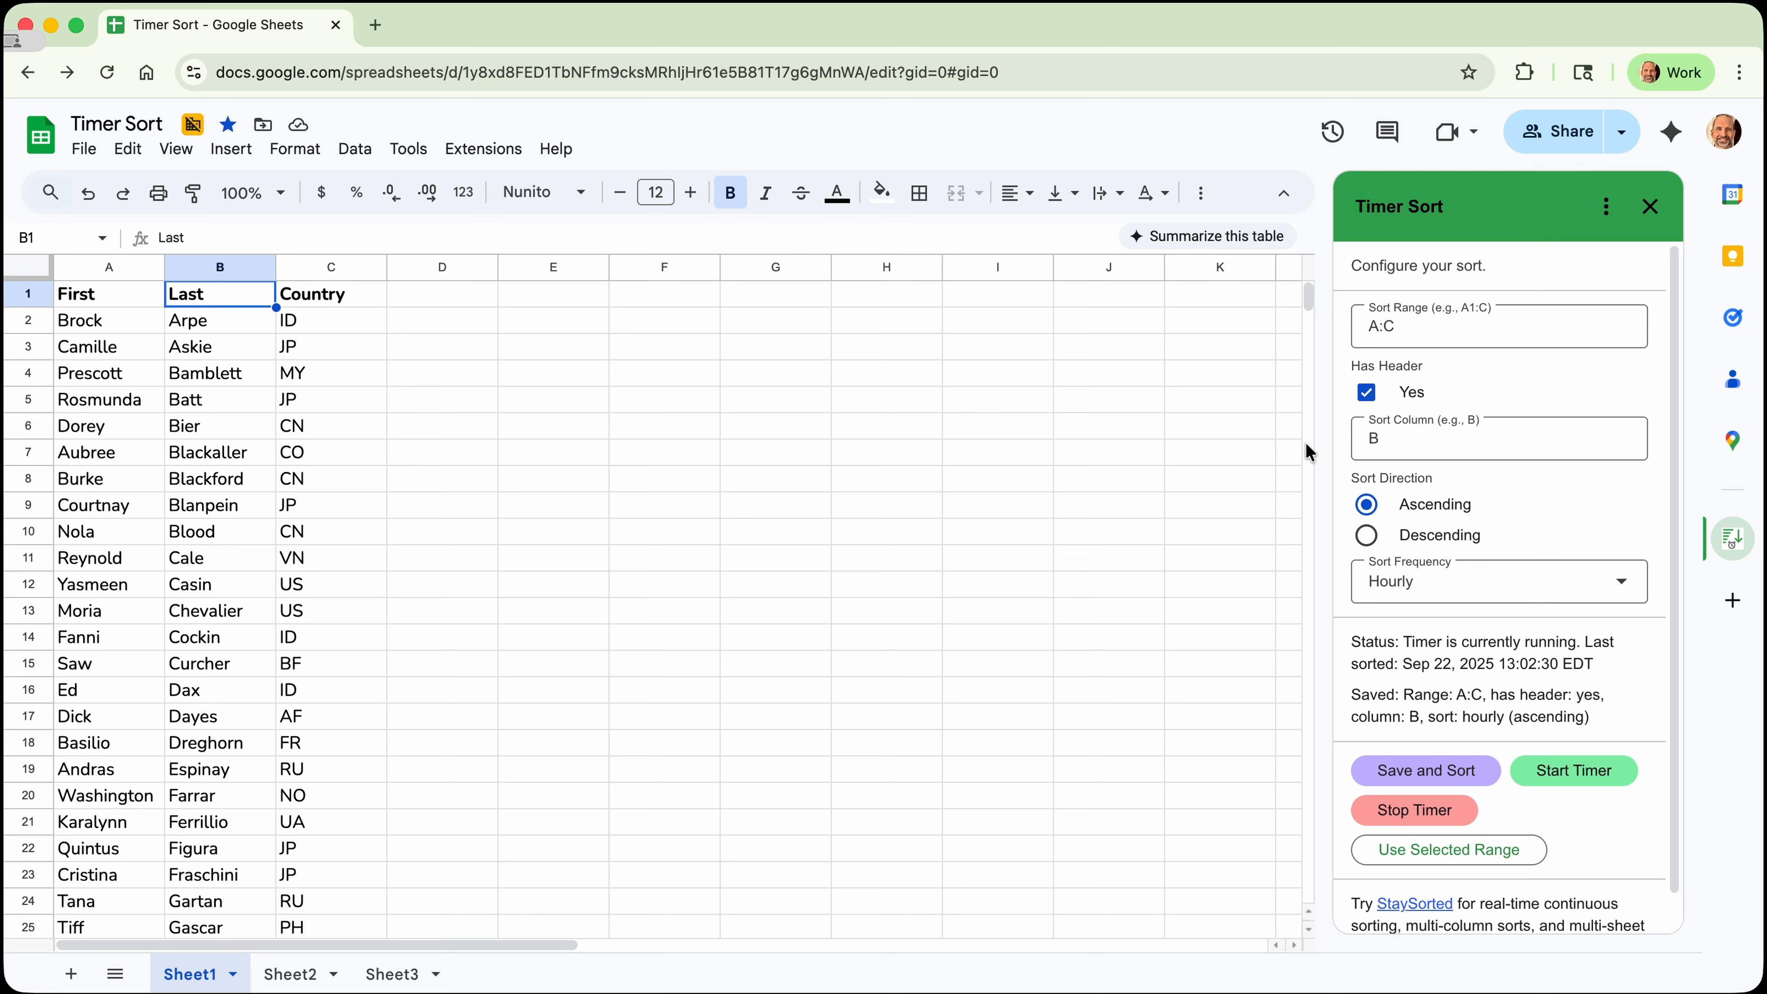
Set the Timer Sort sort column to C, the Country column.
left_click(1399, 441)
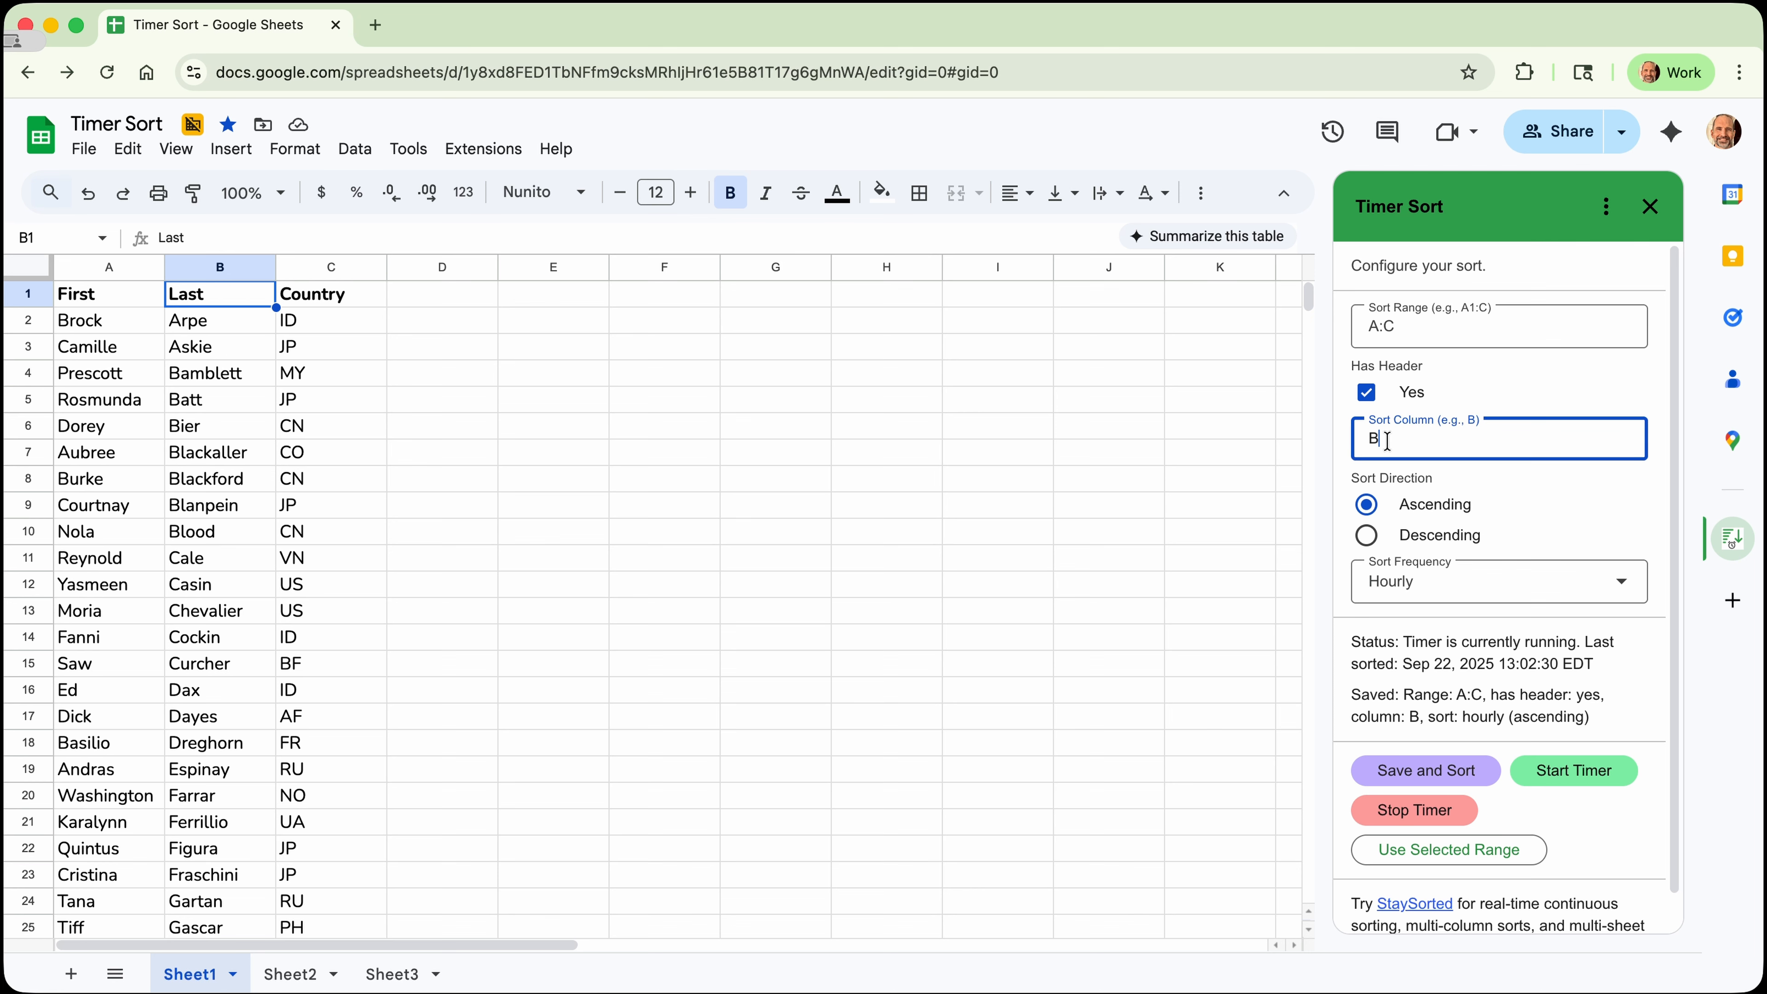
key("super+a")
left_click(221, 542)
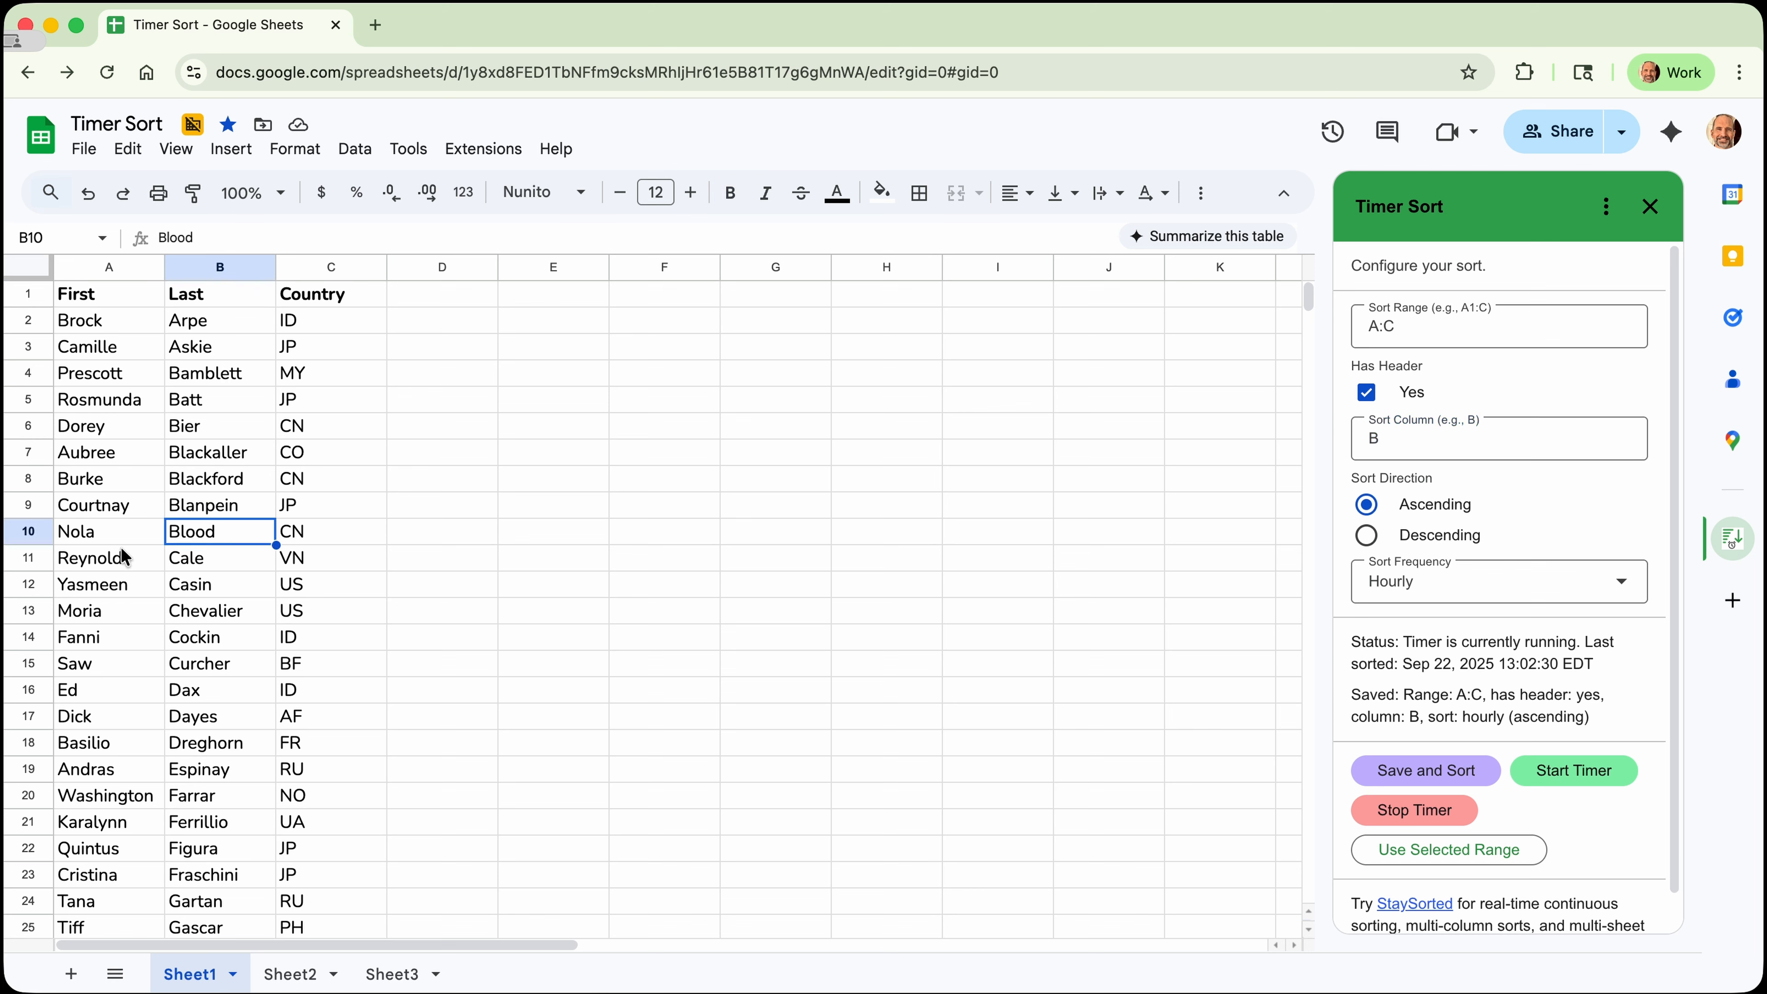
left_click(187, 591)
left_click(139, 355)
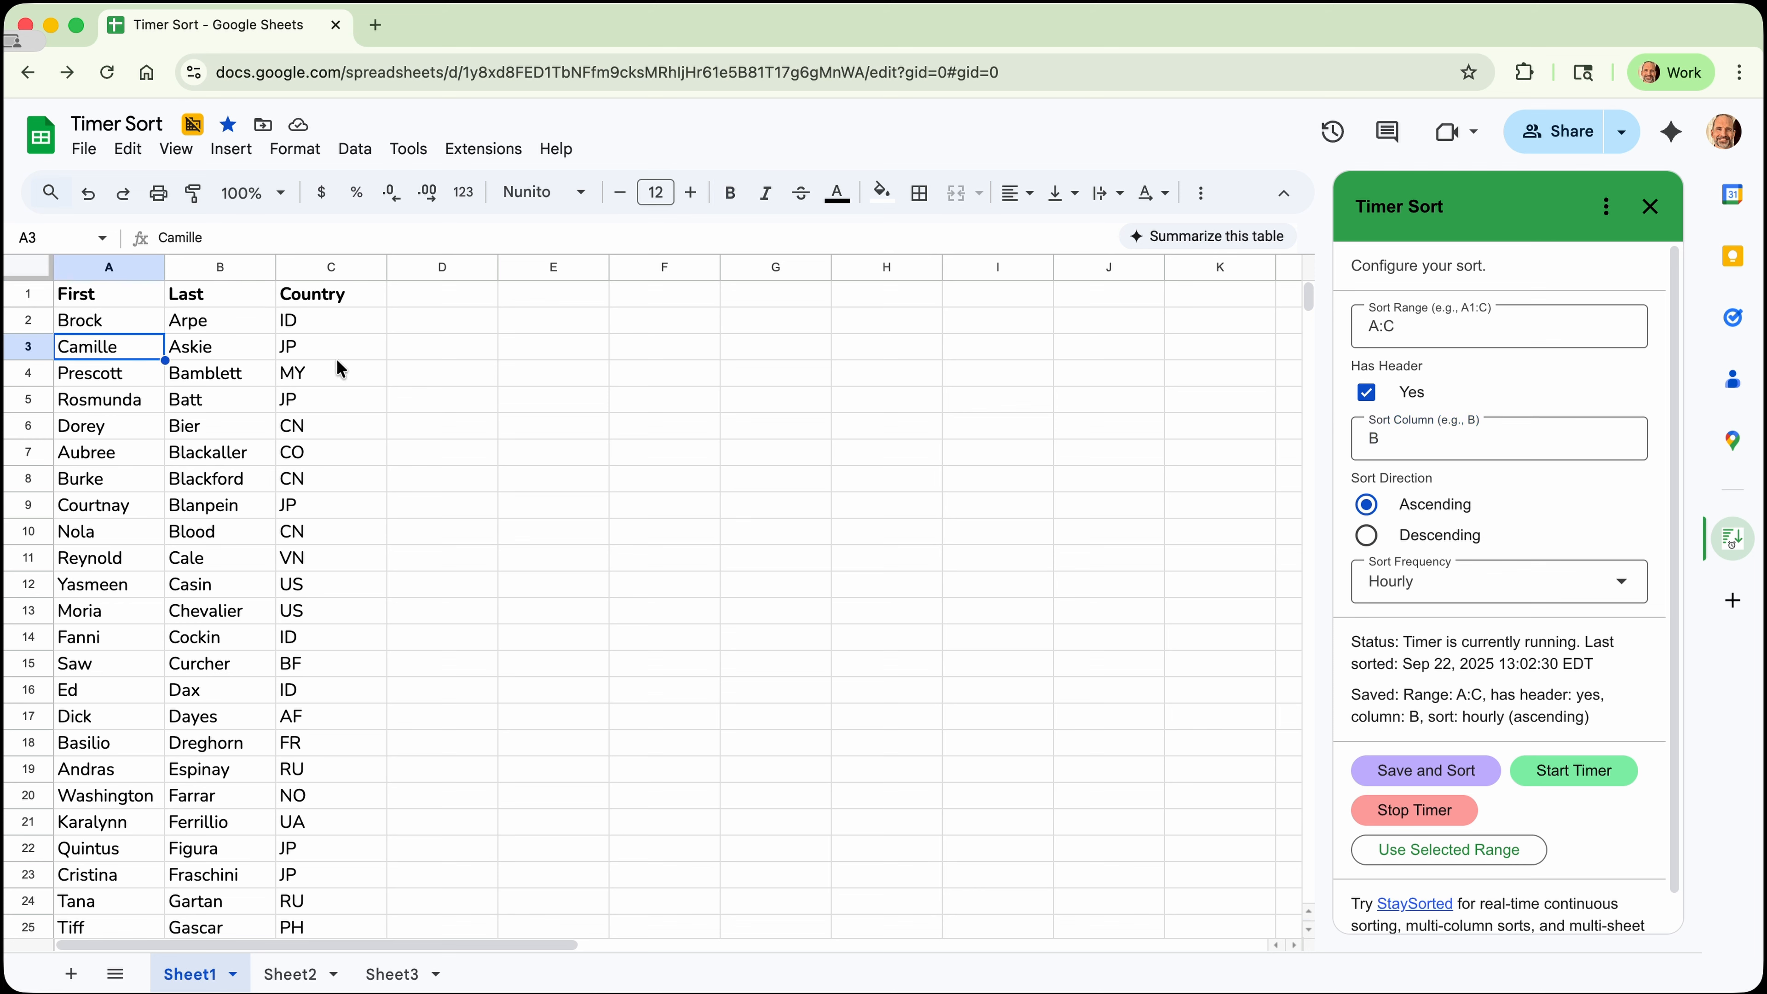
left_click(379, 351)
left_click(1362, 439)
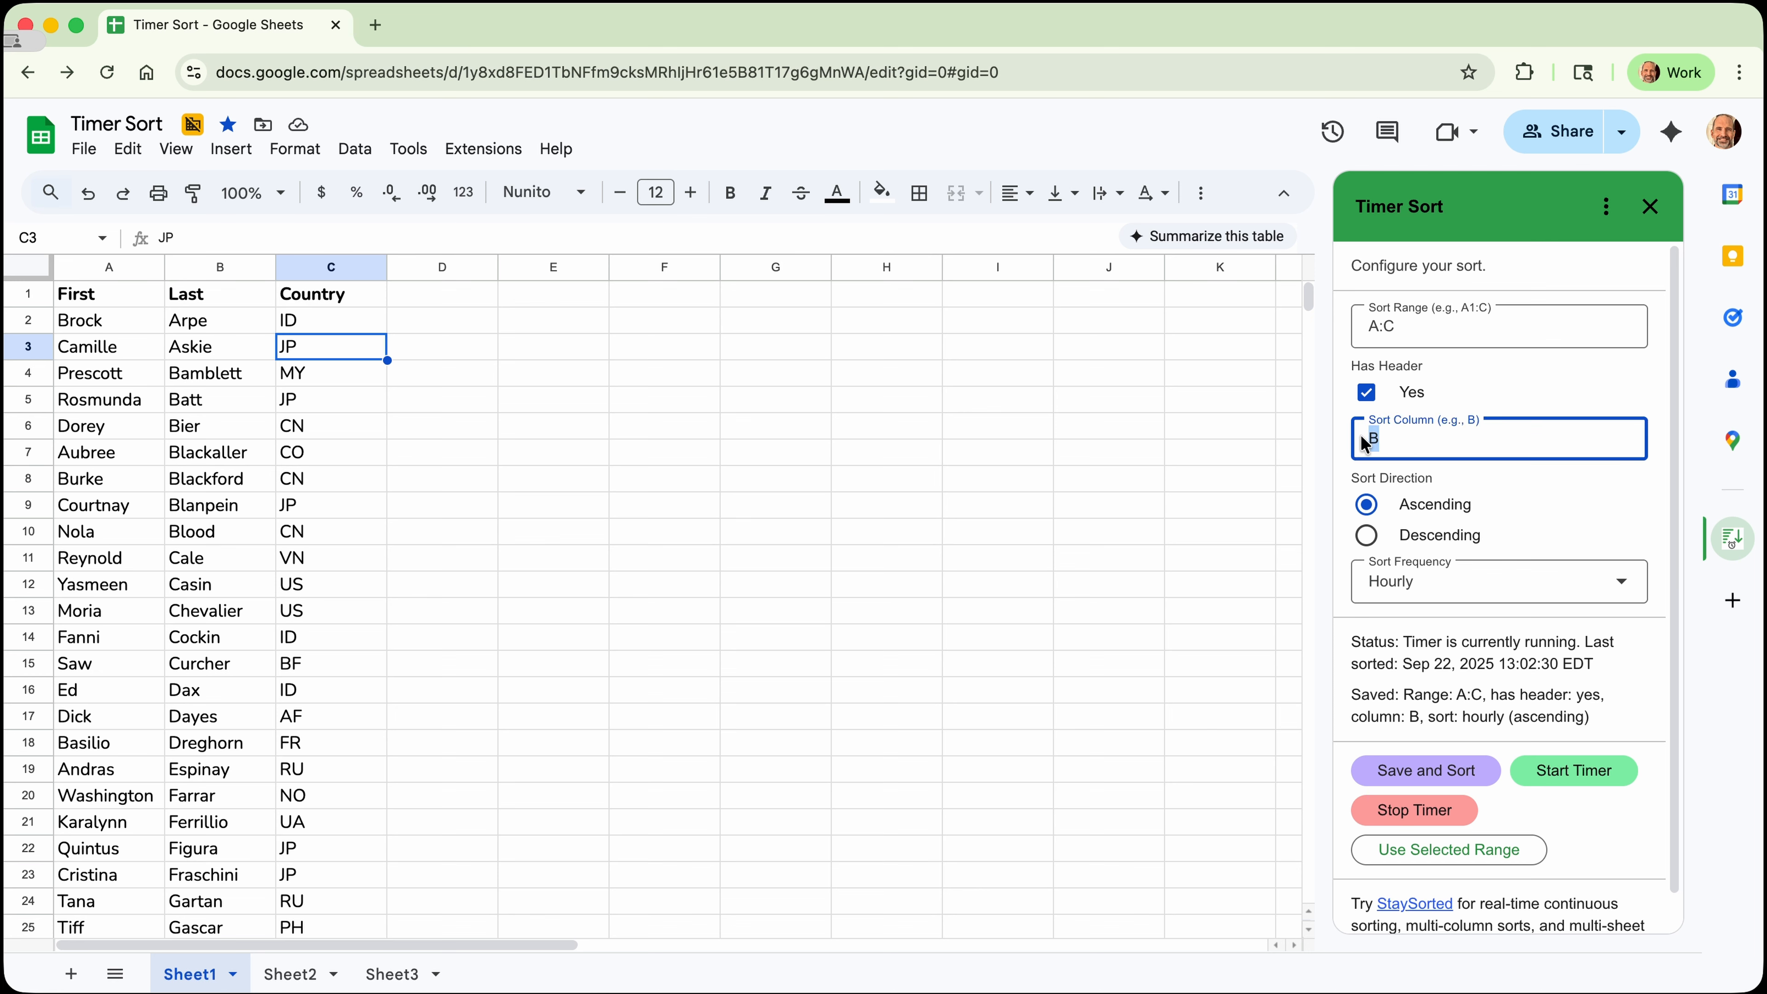
type("C")
Keep the sort frequency at Hourly, save the settings and run the sort, and check the timer status.
left_click(1430, 579)
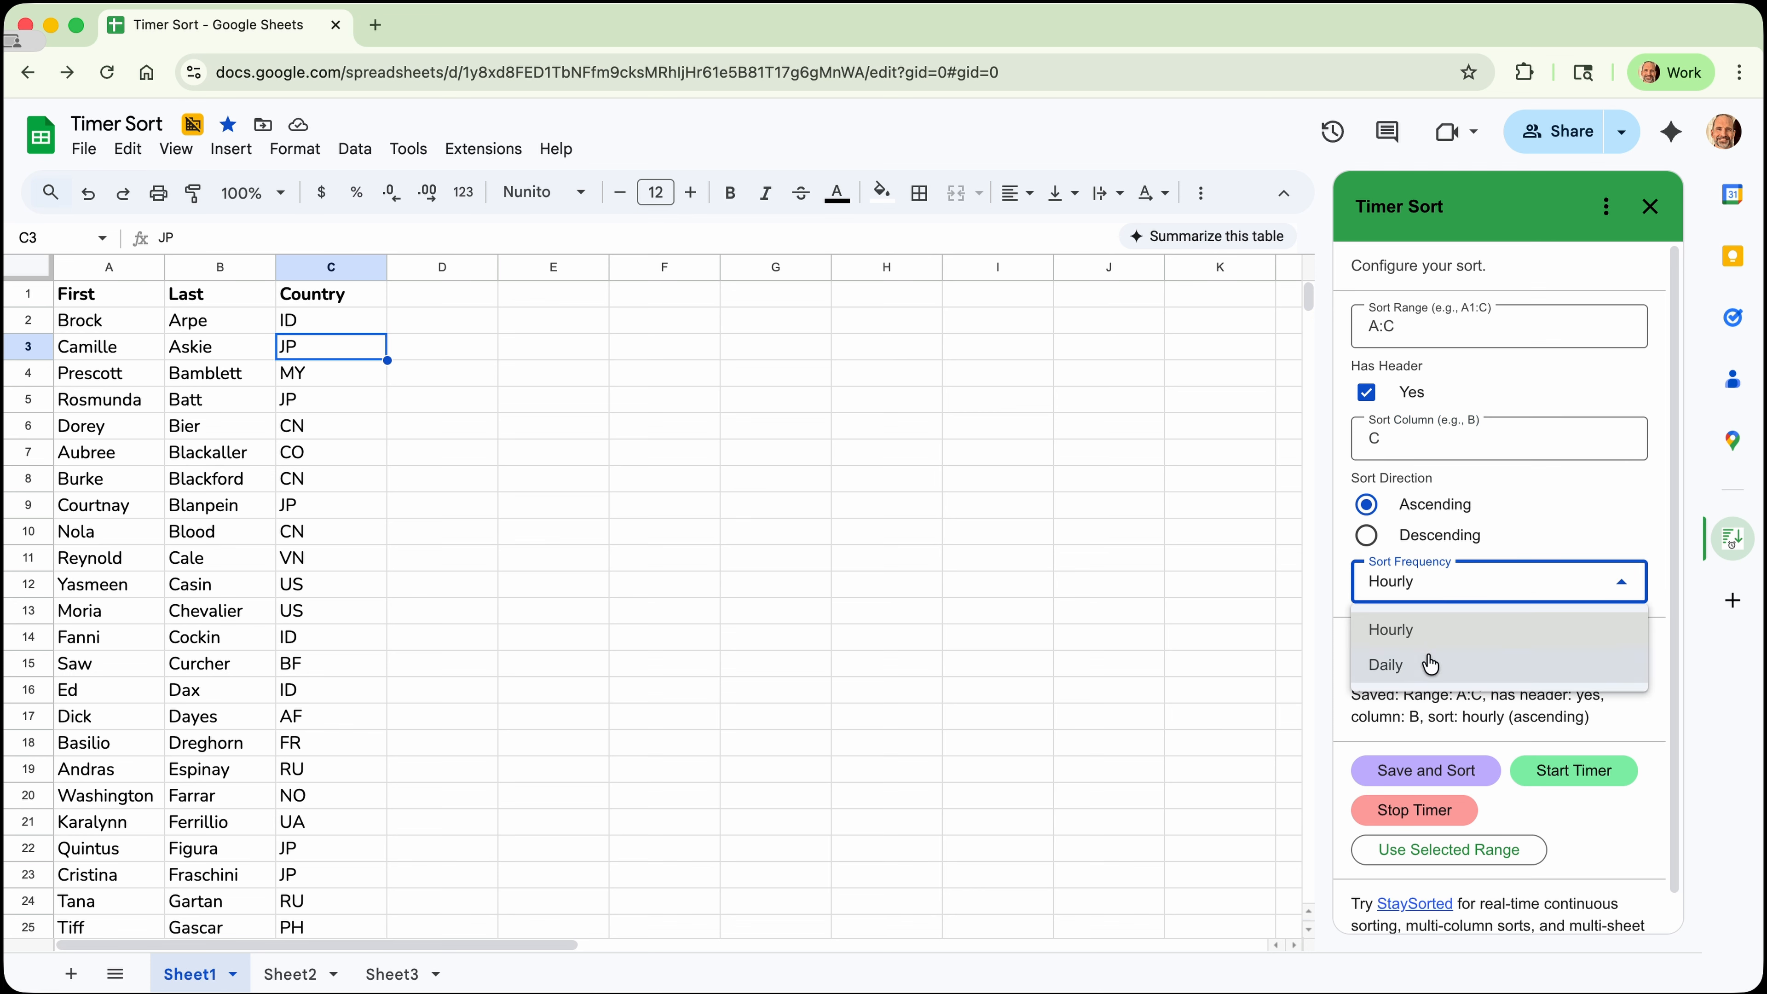
left_click(1450, 588)
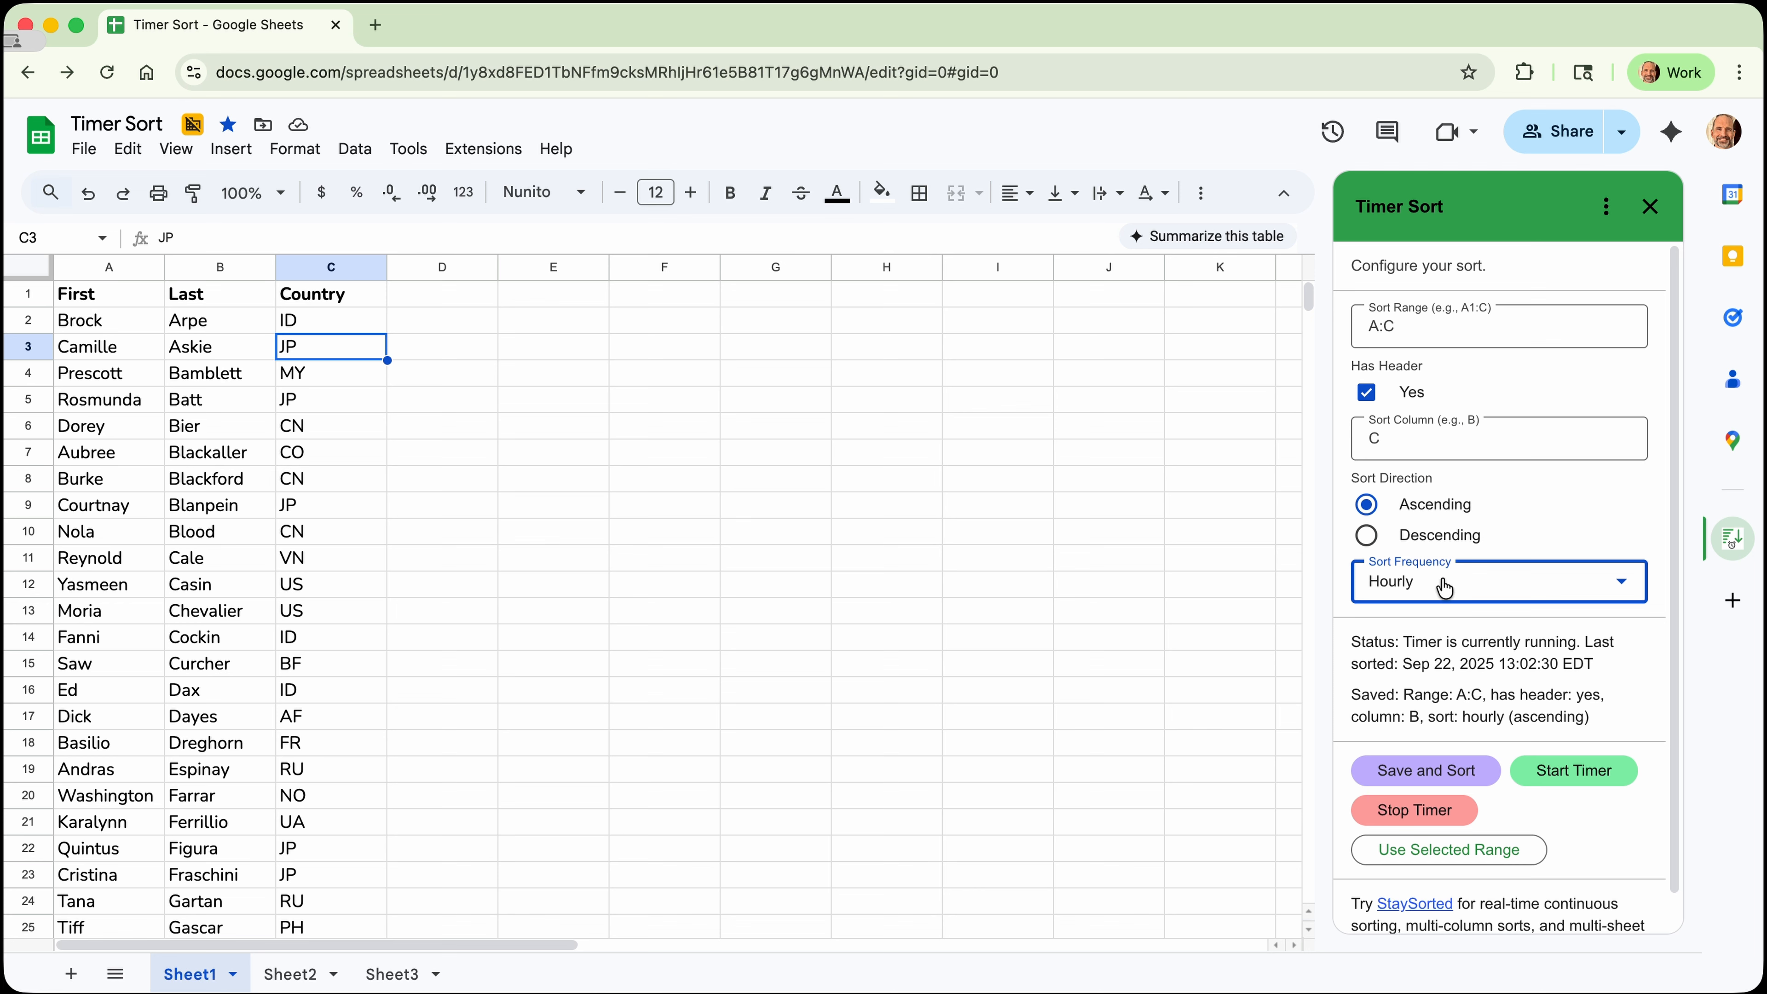
left_click(1416, 782)
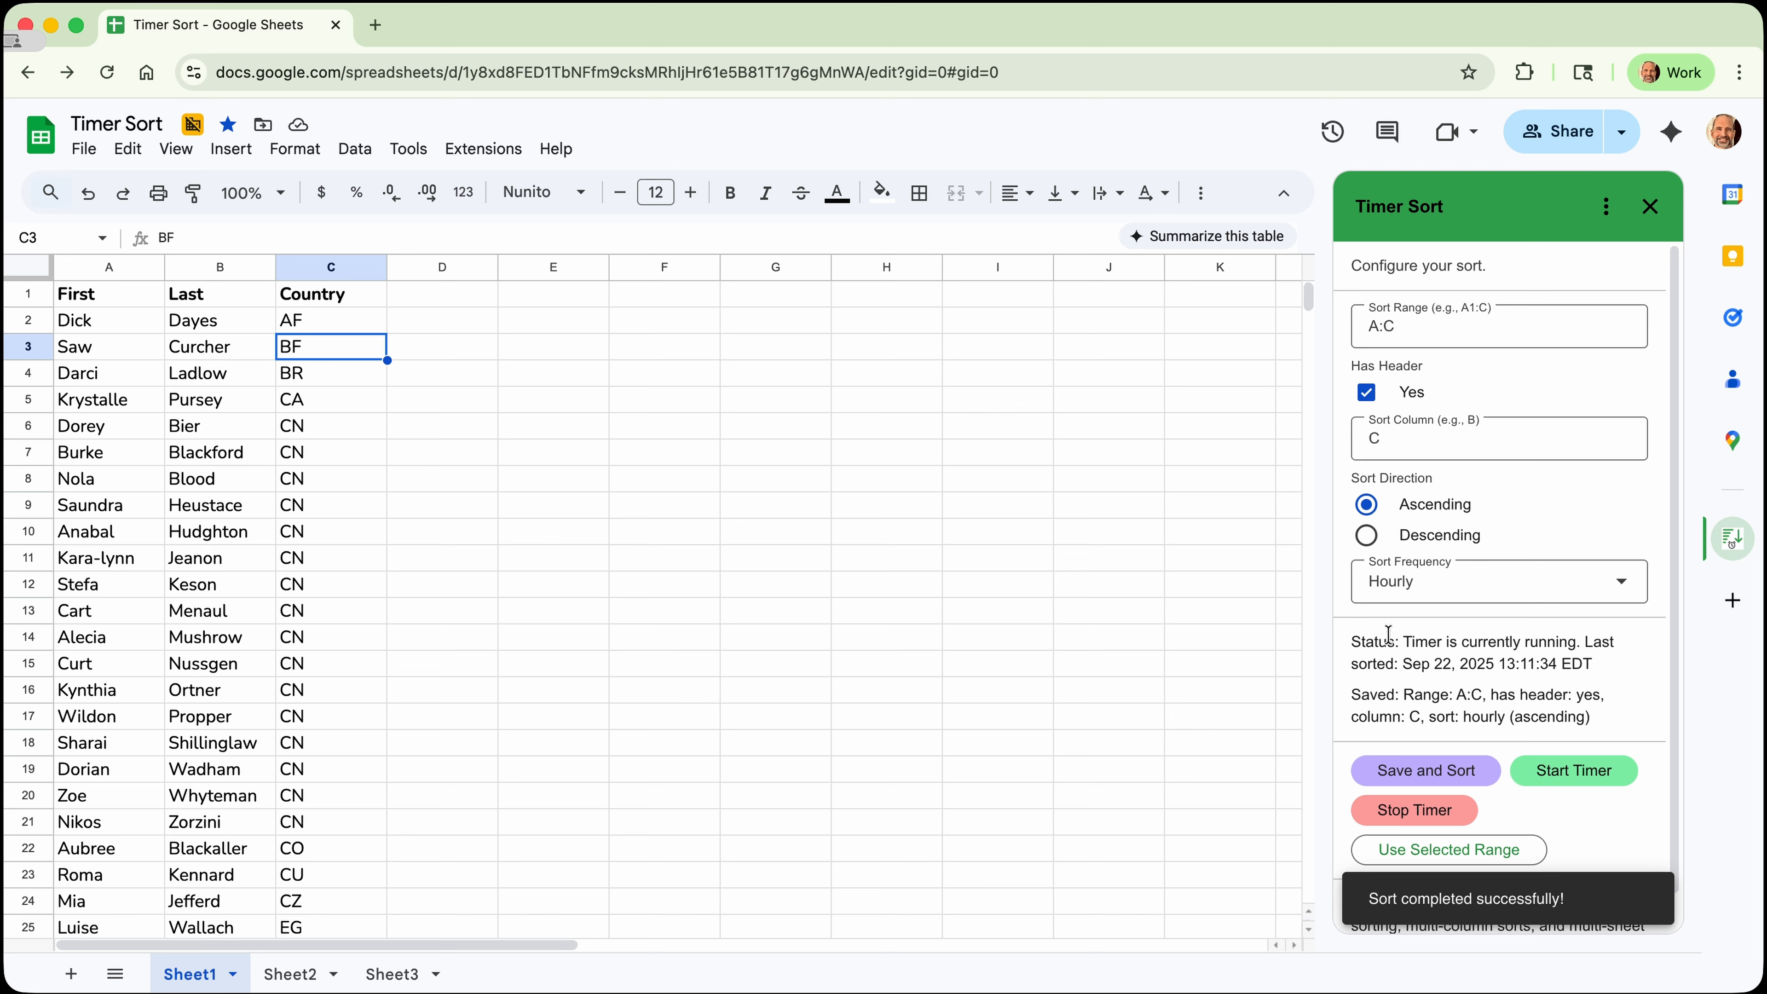
left_click_drag(1386, 641, 1516, 657)
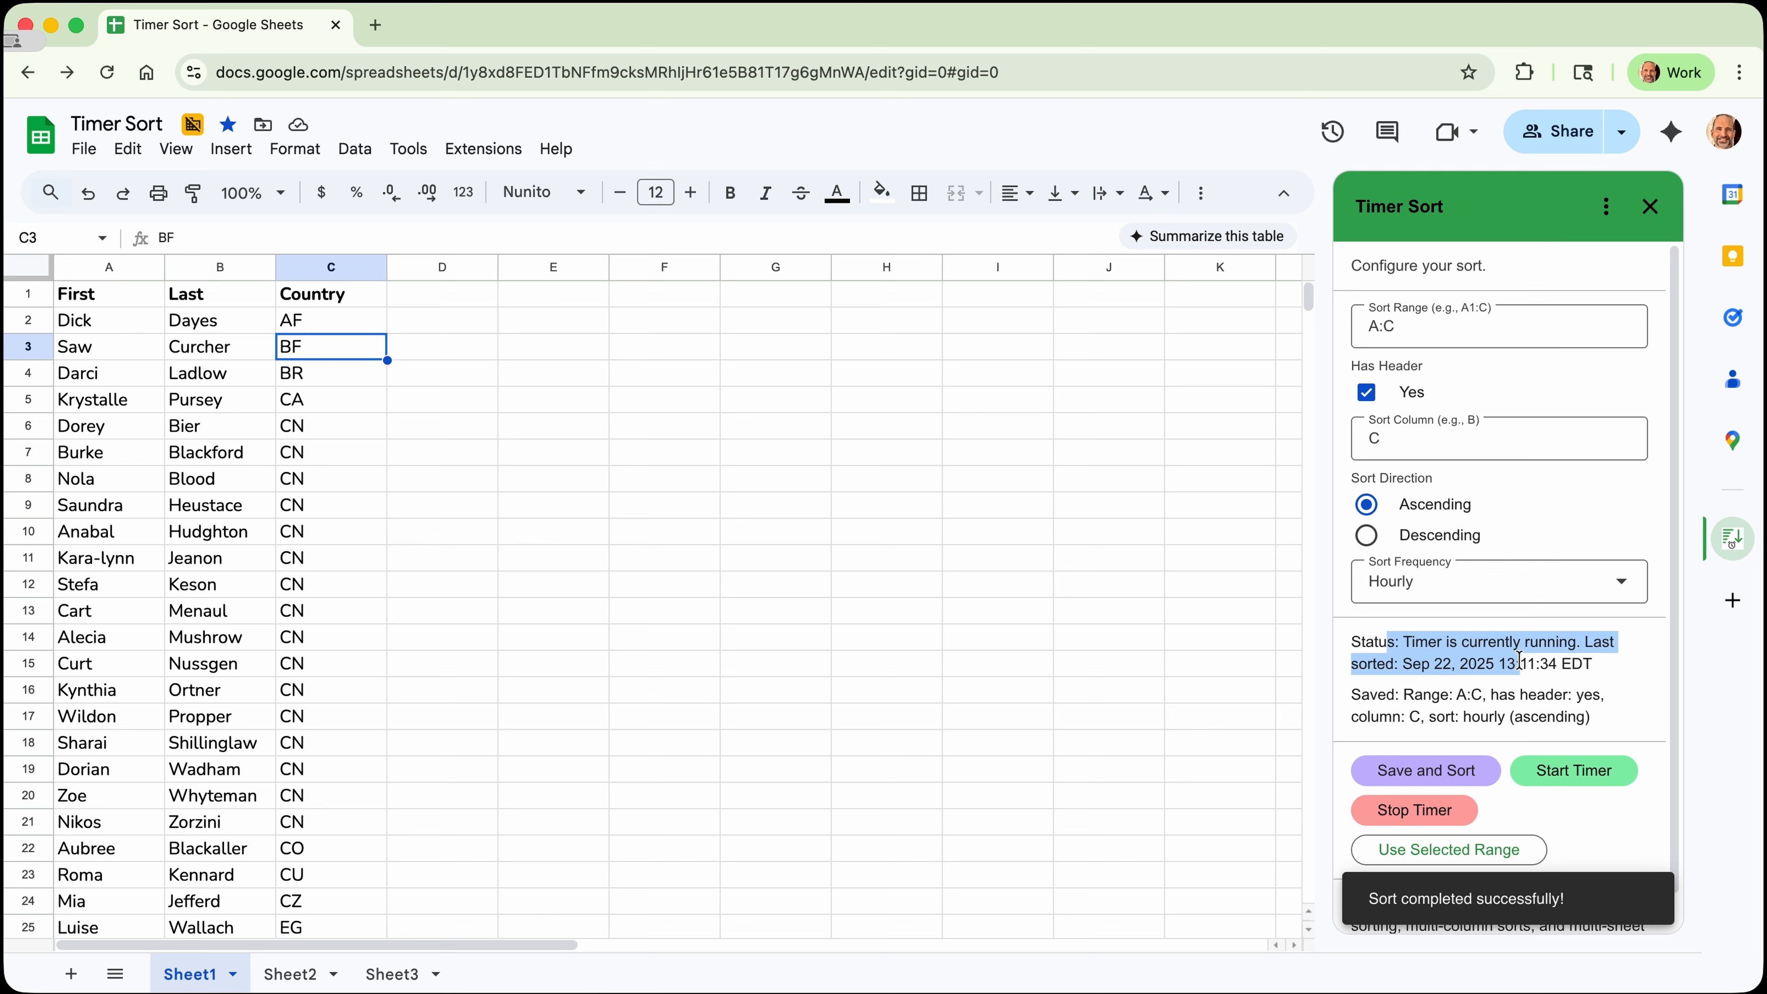
left_click(1415, 646)
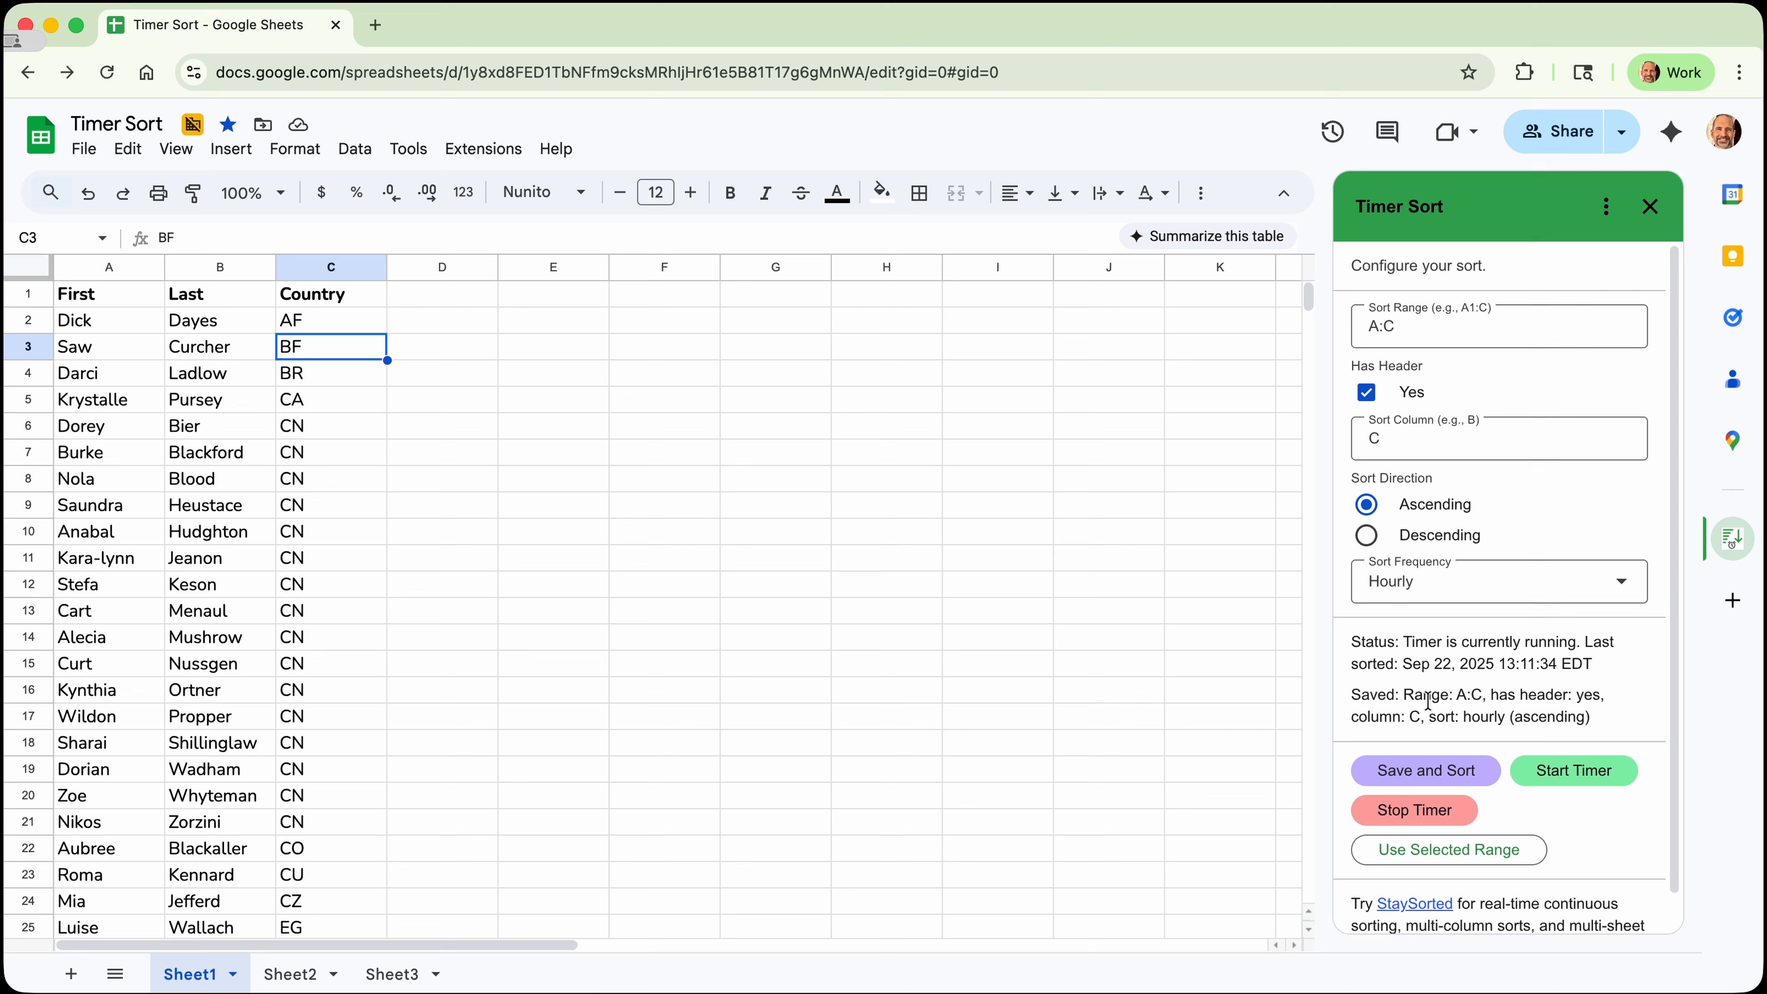
Start the automatic sort timer and check the order of the Country column.
left_click(1549, 776)
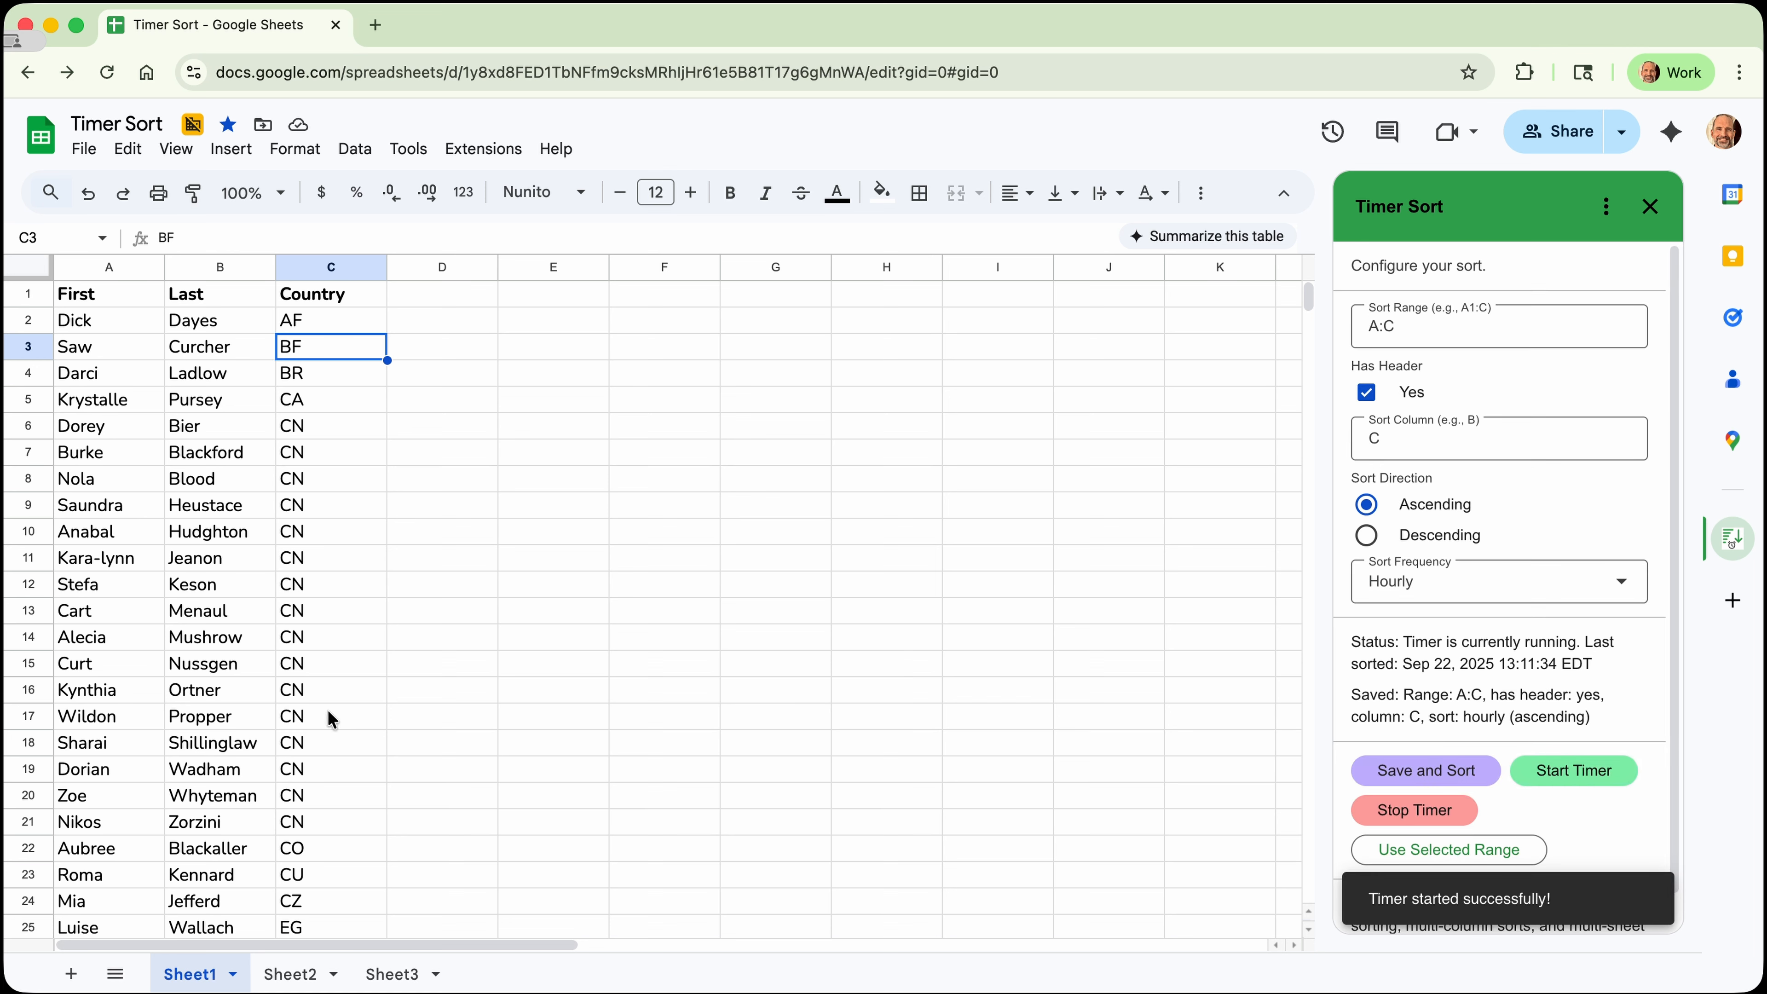
left_click(357, 533)
left_click(356, 485)
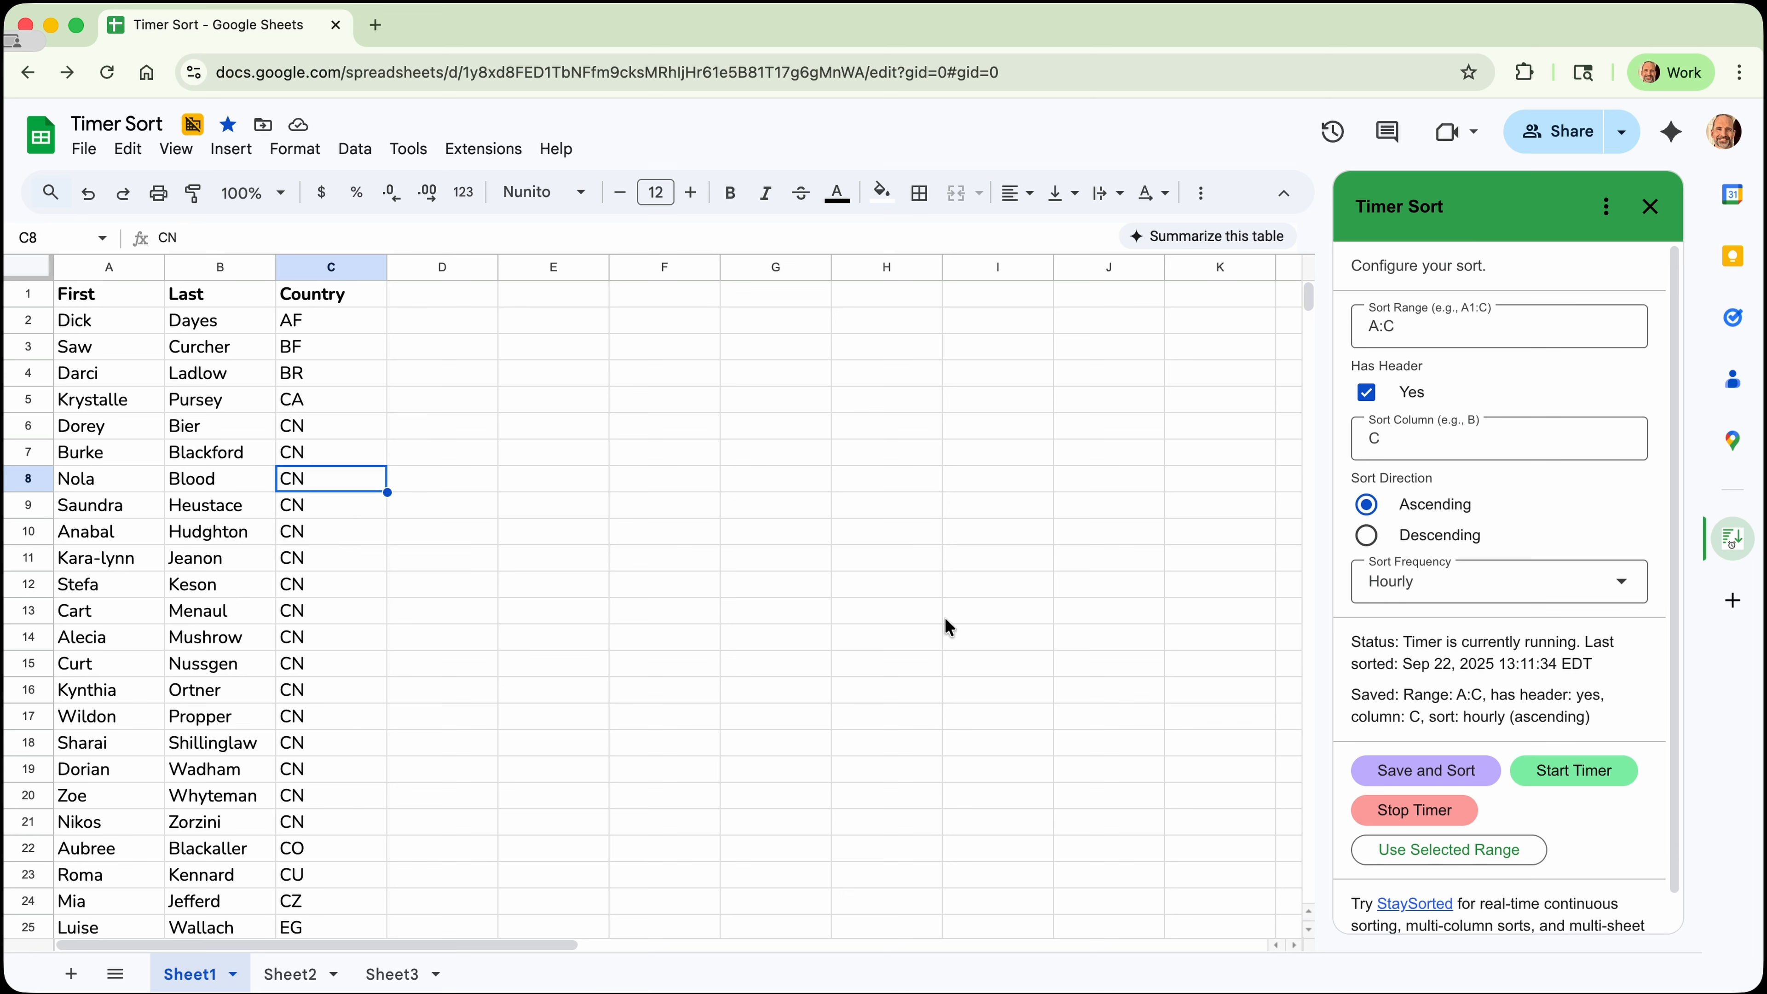
Stop the automatic sort timer and check its status line.
left_click(1431, 812)
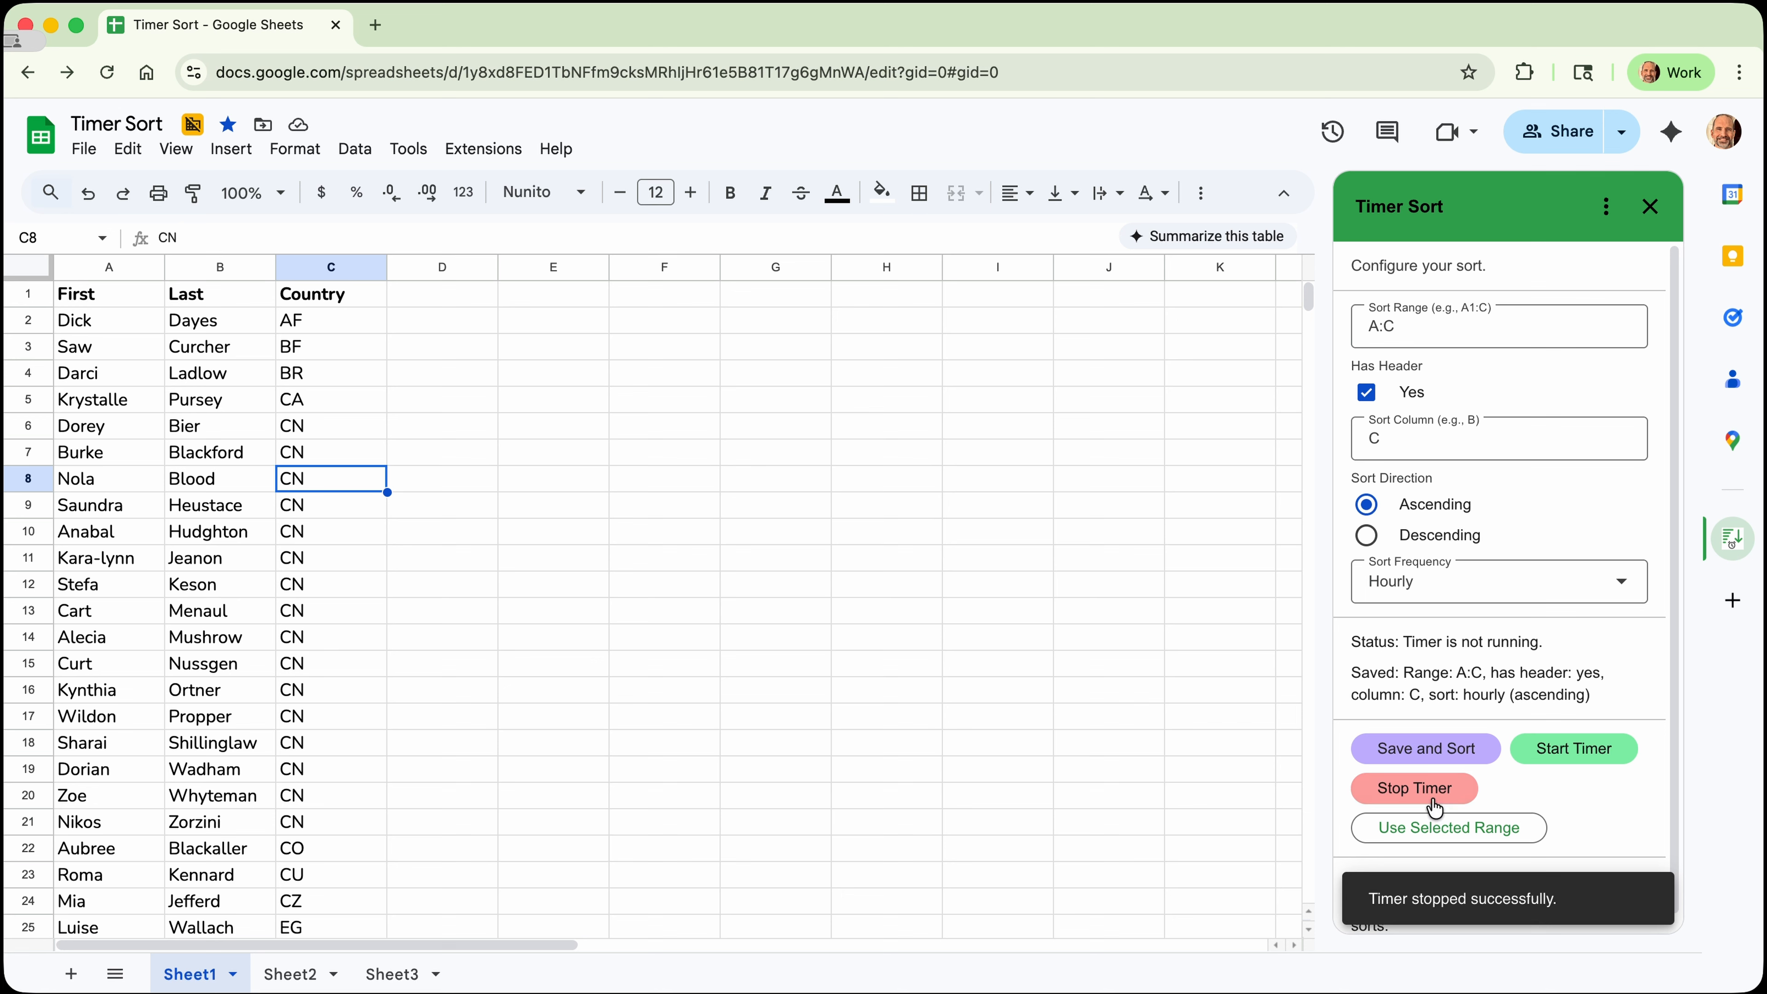
left_click_drag(1410, 641, 1525, 645)
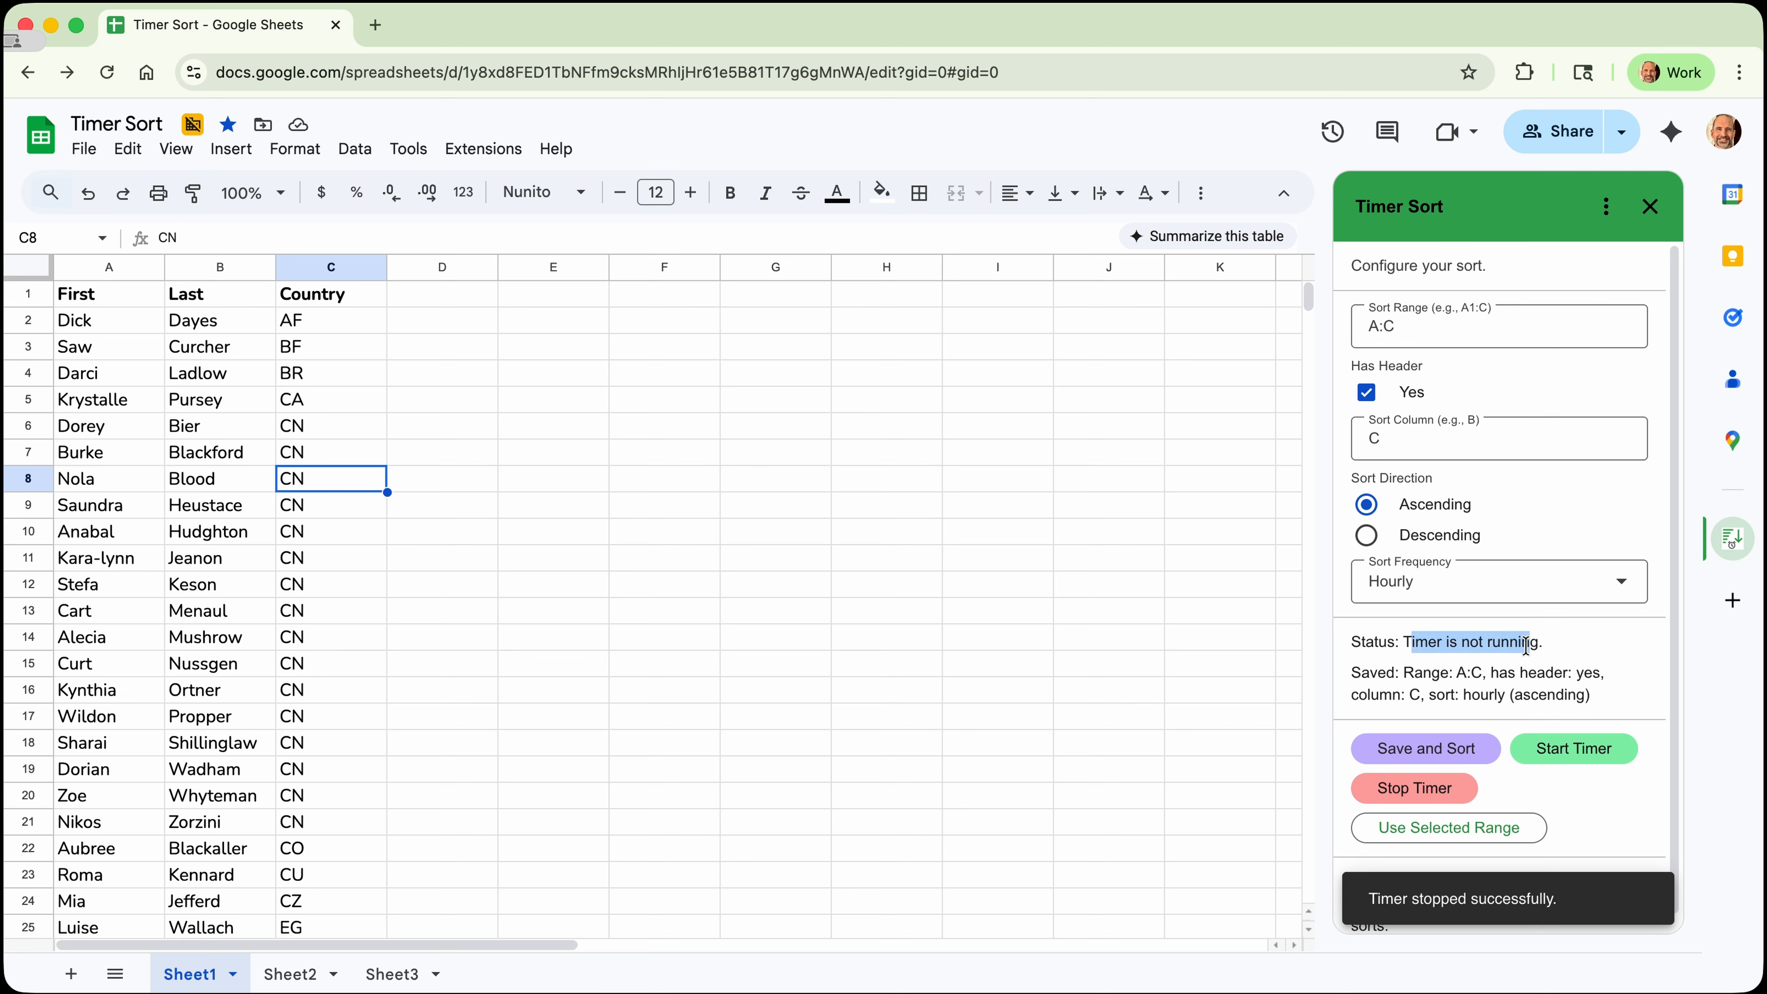
left_click(1426, 446)
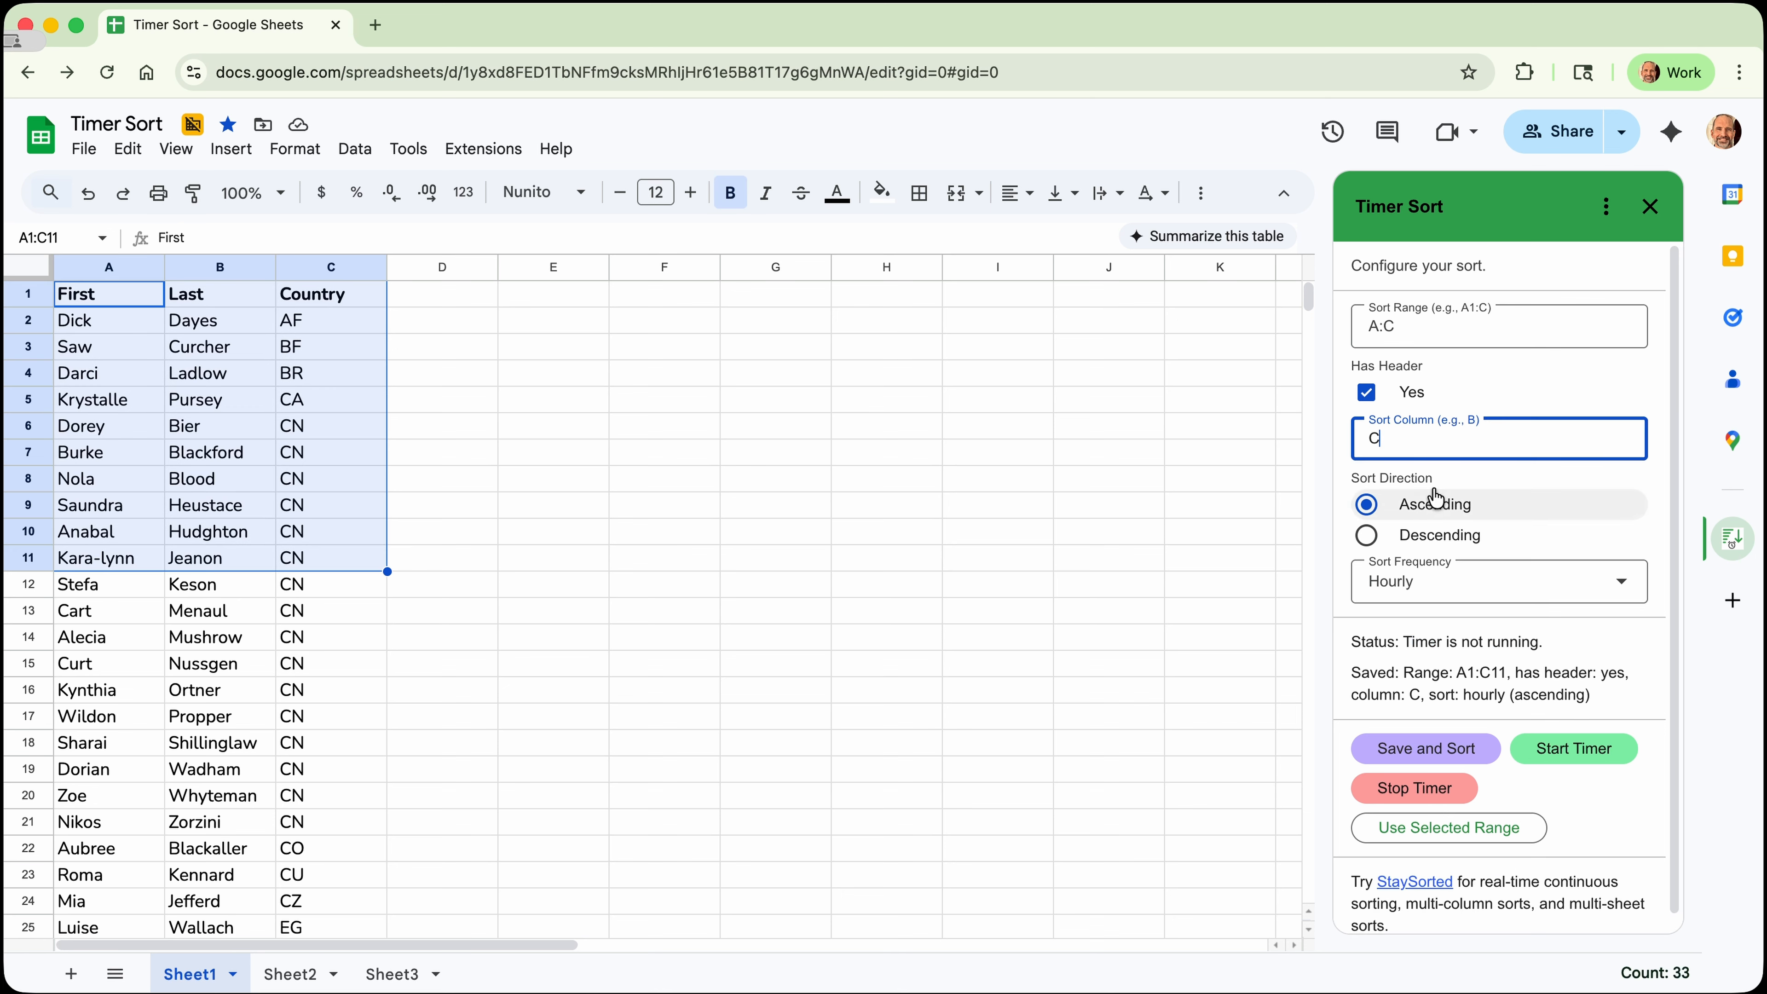
left_click(350, 299)
left_click(351, 346)
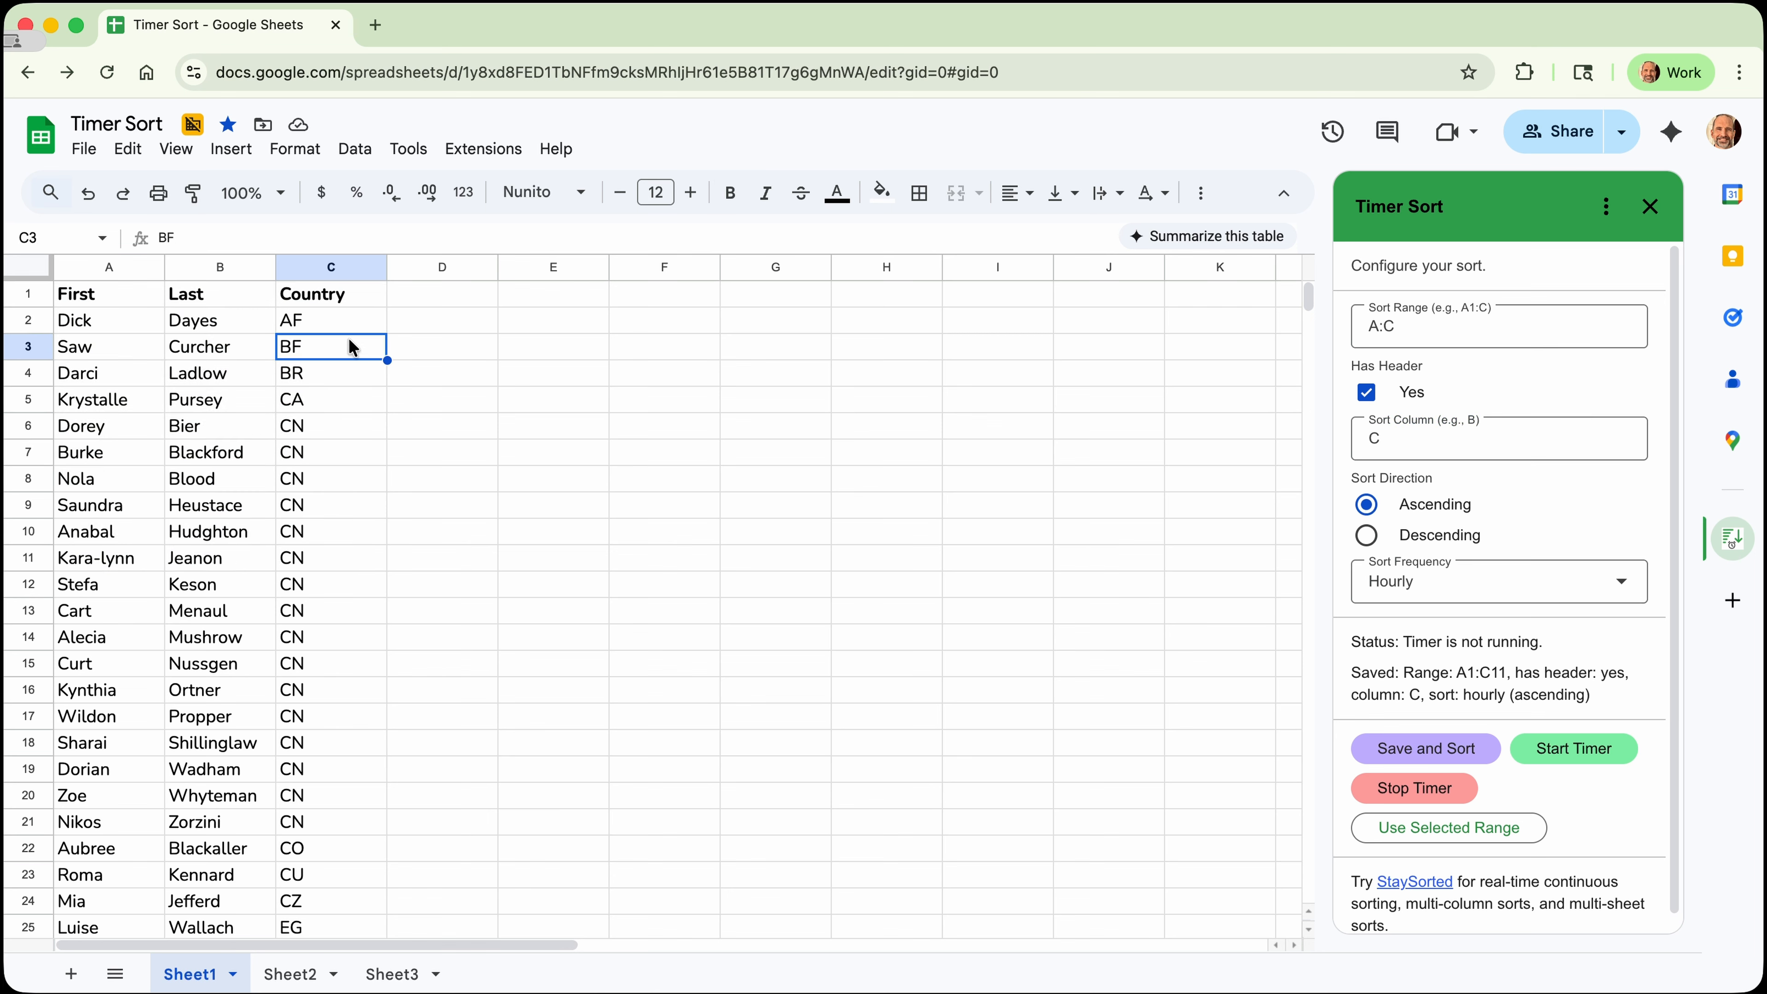
left_click(262, 401)
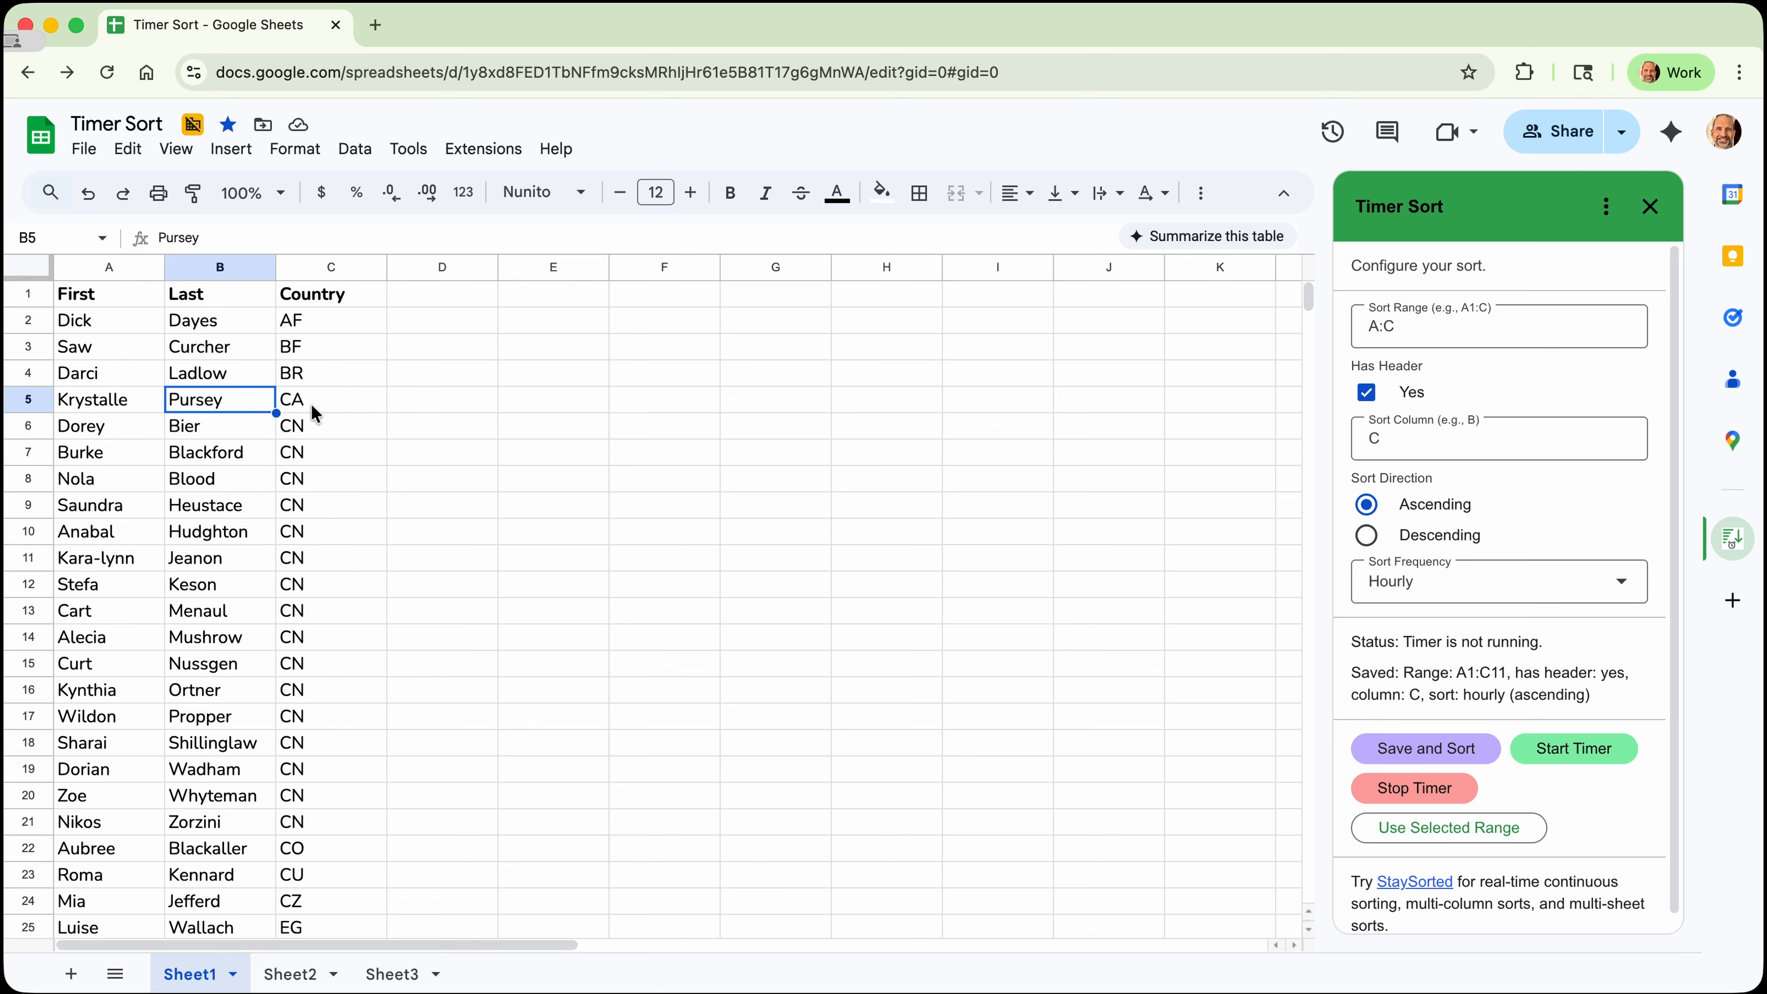